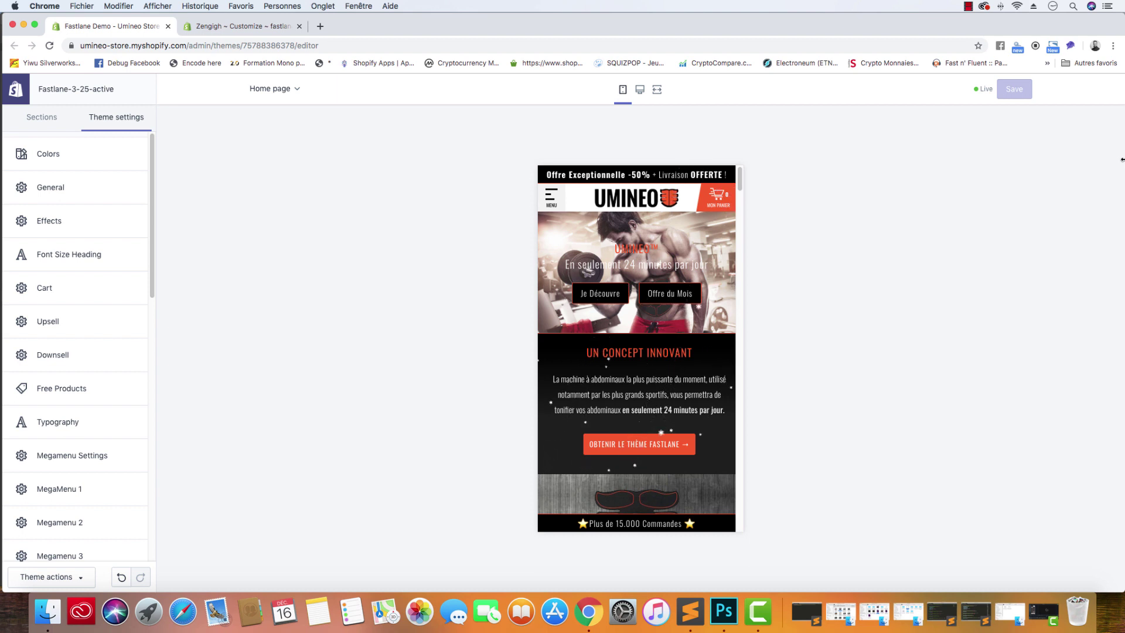
# Save the UMINEO header logo from the store preview as an image file and open it in Photoshop.
pyautogui.rightClick(648, 205)
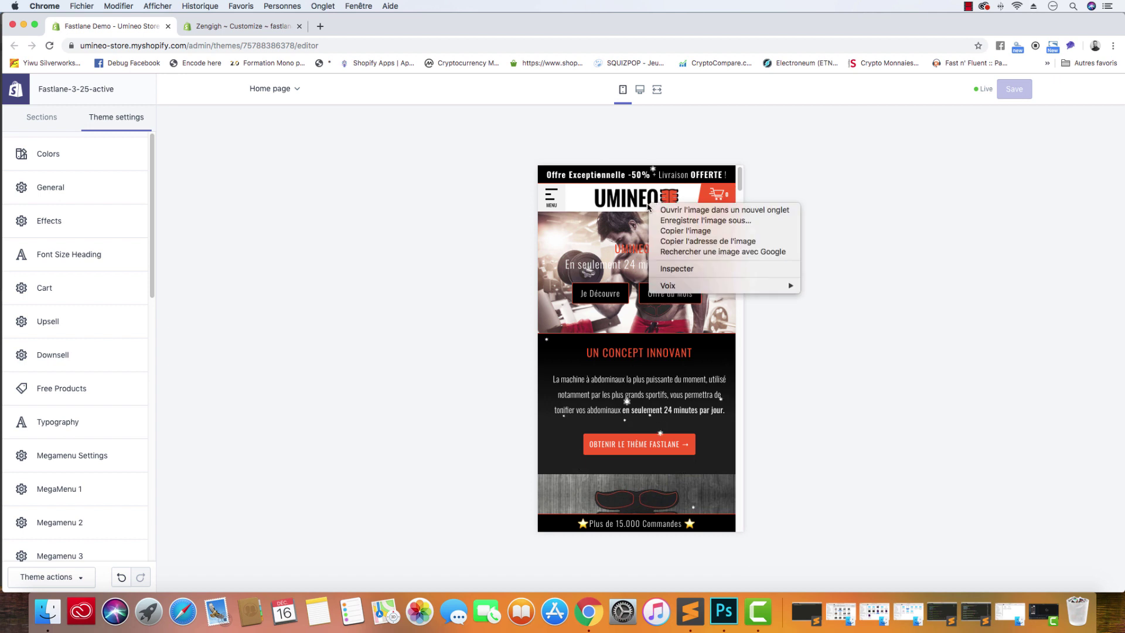
pyautogui.click(700, 220)
pyautogui.click(725, 290)
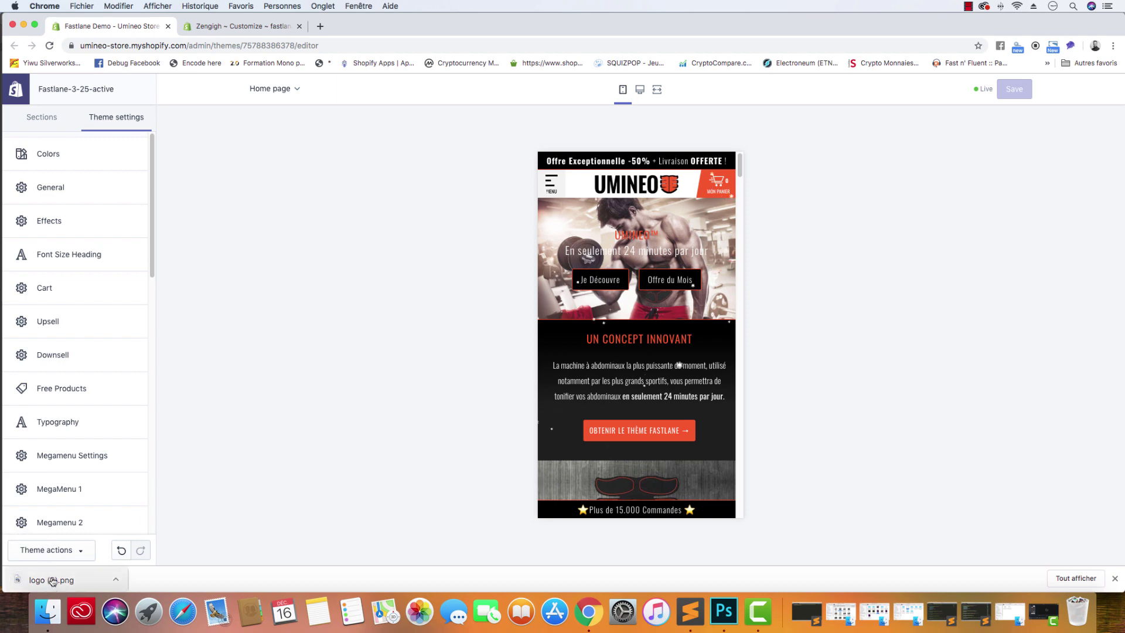
pyautogui.moveTo(35, 580); pyautogui.dragTo(731, 615)
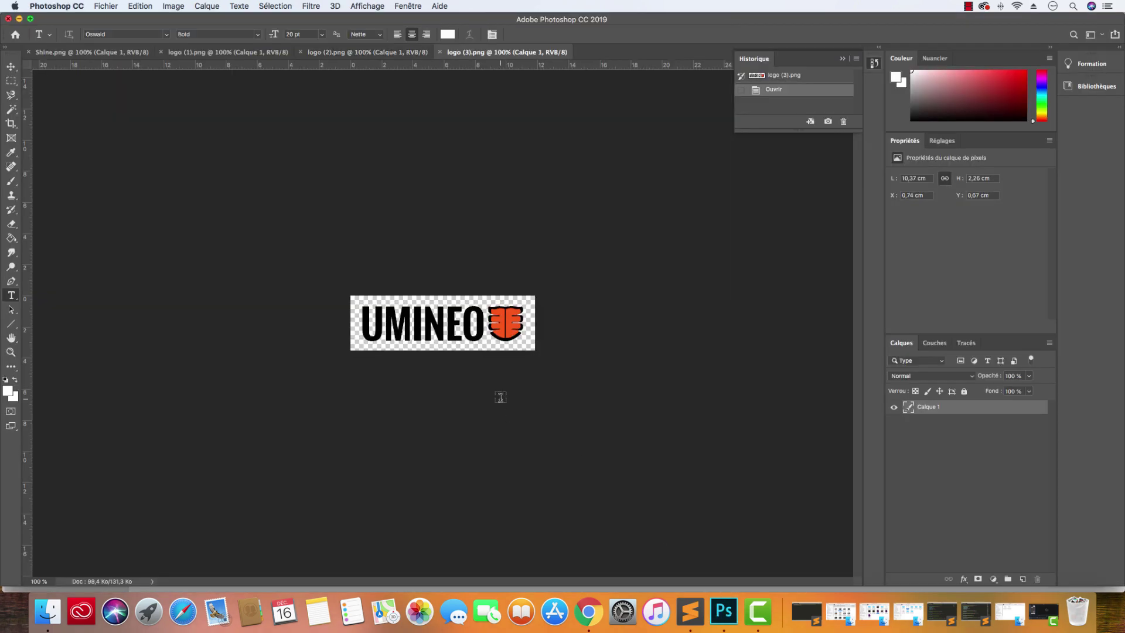
# Check the logo's pixel width and height in Photoshop's image size settings without changing them.
pyautogui.click(175, 9)
pyautogui.click(177, 8)
pyautogui.click(177, 8)
pyautogui.click(210, 91)
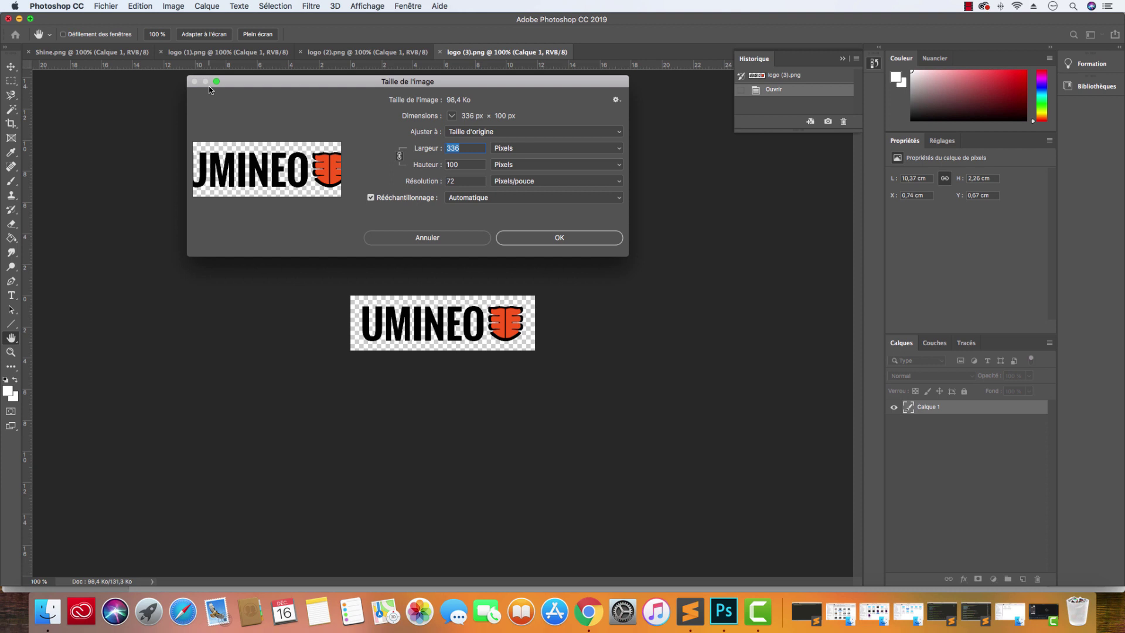
pyautogui.click(526, 242)
pyautogui.press('t')
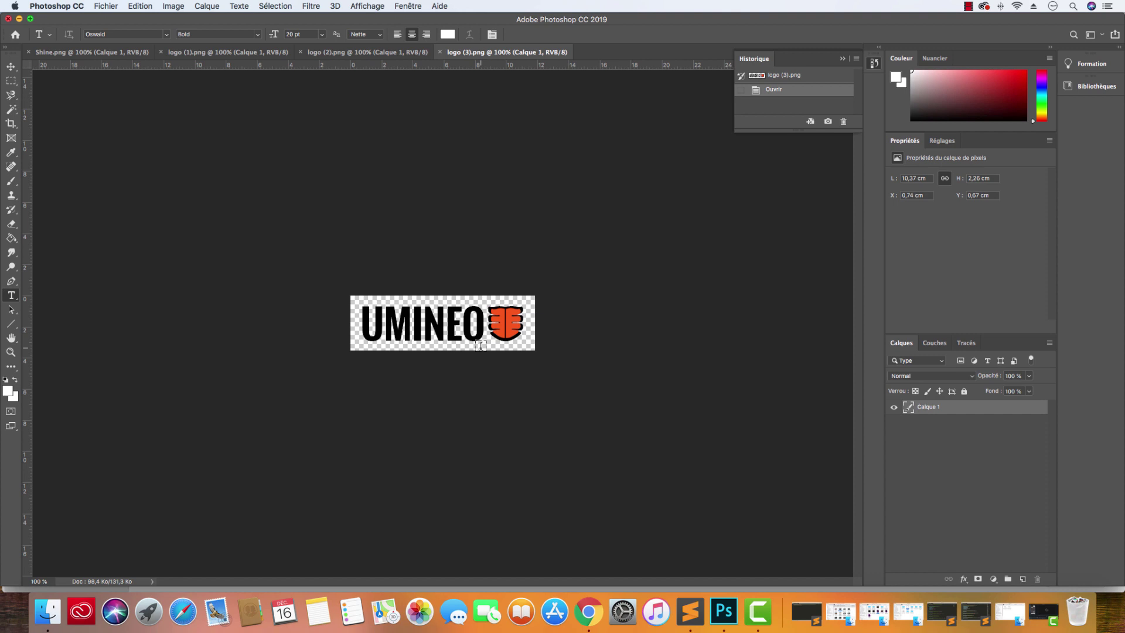
# Return to Chrome and open Guide_Menu.png from the ICONS4 folder to view the menu icon styles.
pyautogui.click(588, 626)
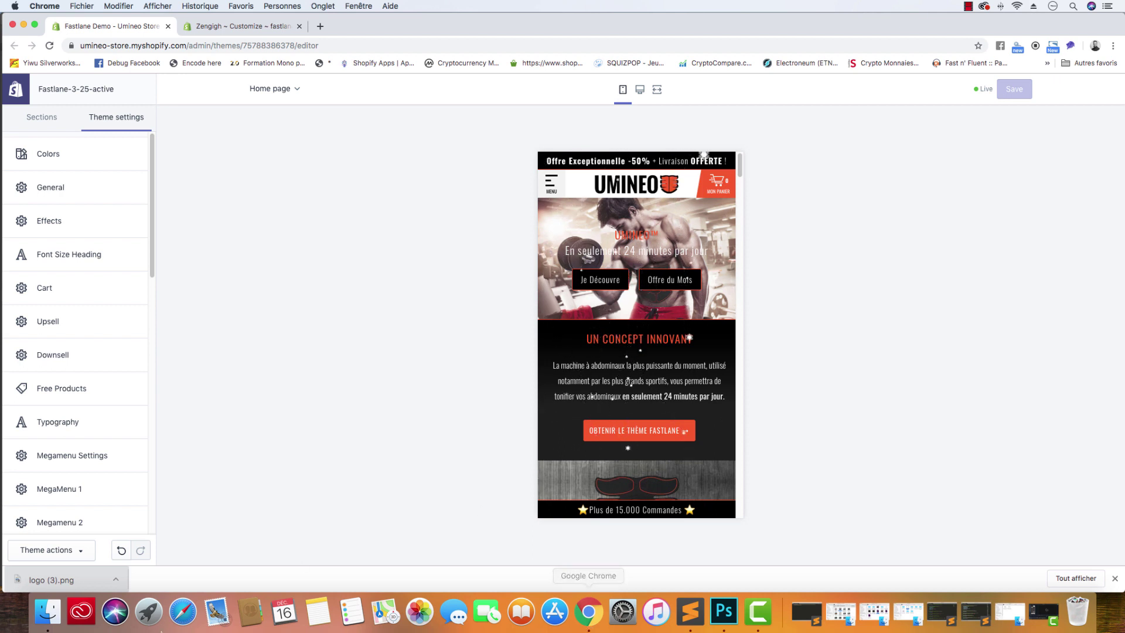
pyautogui.click(48, 611)
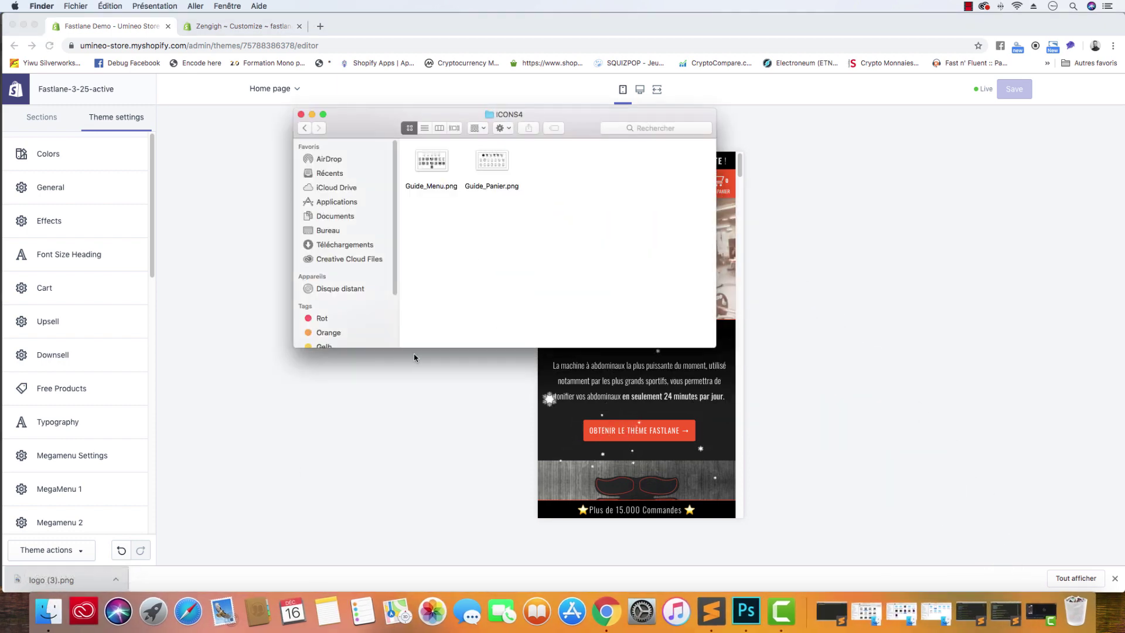
pyautogui.doubleClick(431, 164)
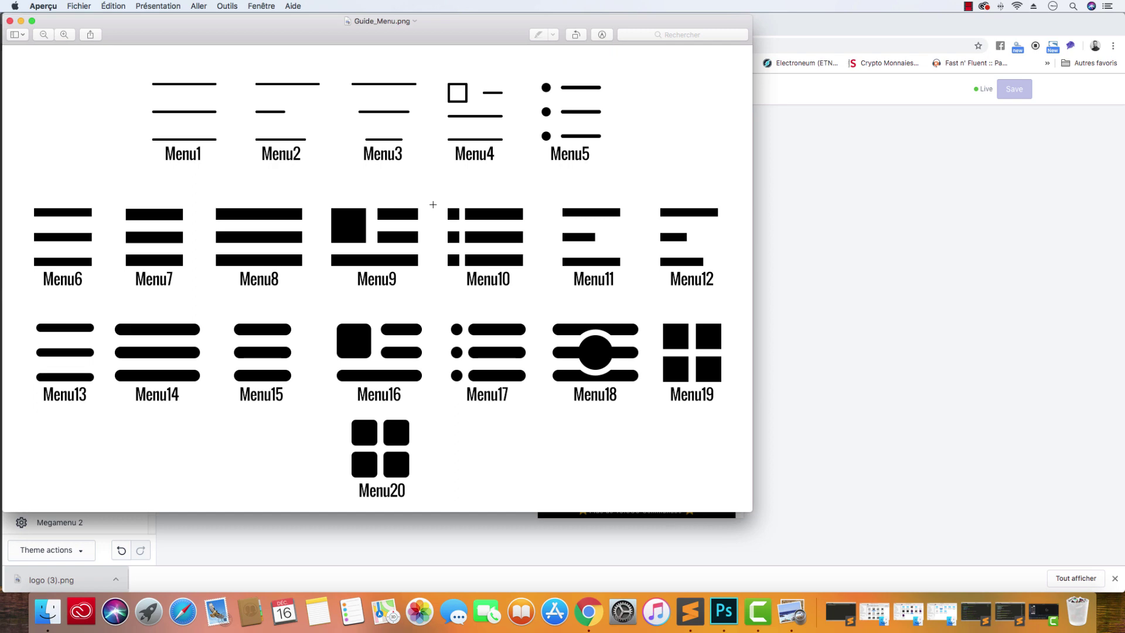
# View the cart icon styles in Guide_Panier.png, look at the menu icon guide again and return to the theme editor.
pyautogui.click(48, 611)
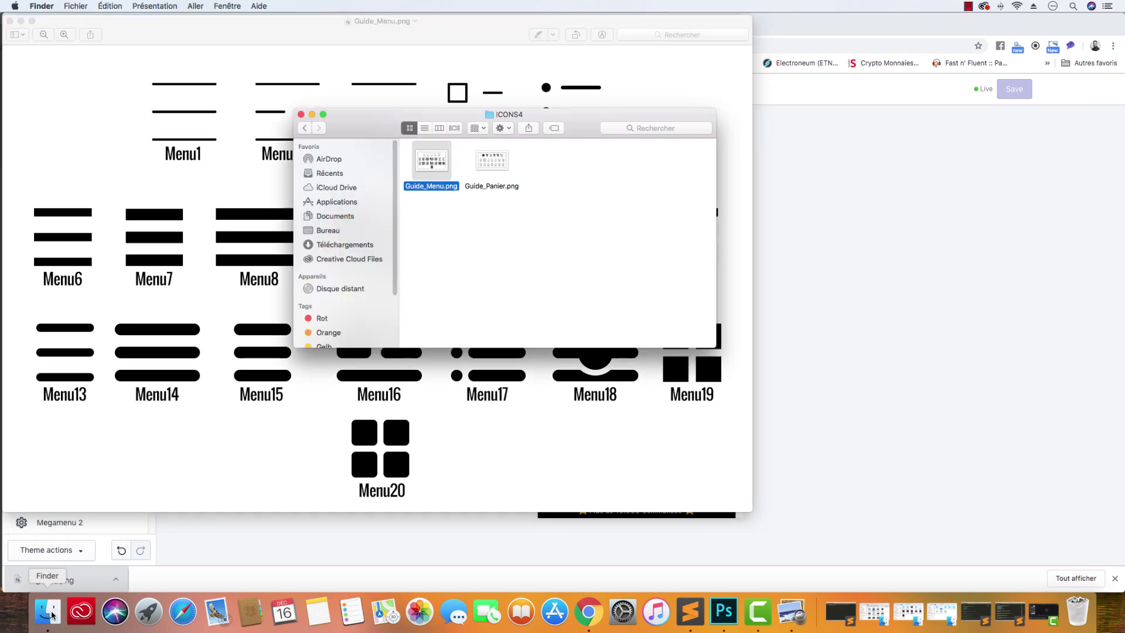
pyautogui.click(503, 163)
pyautogui.doubleClick(503, 162)
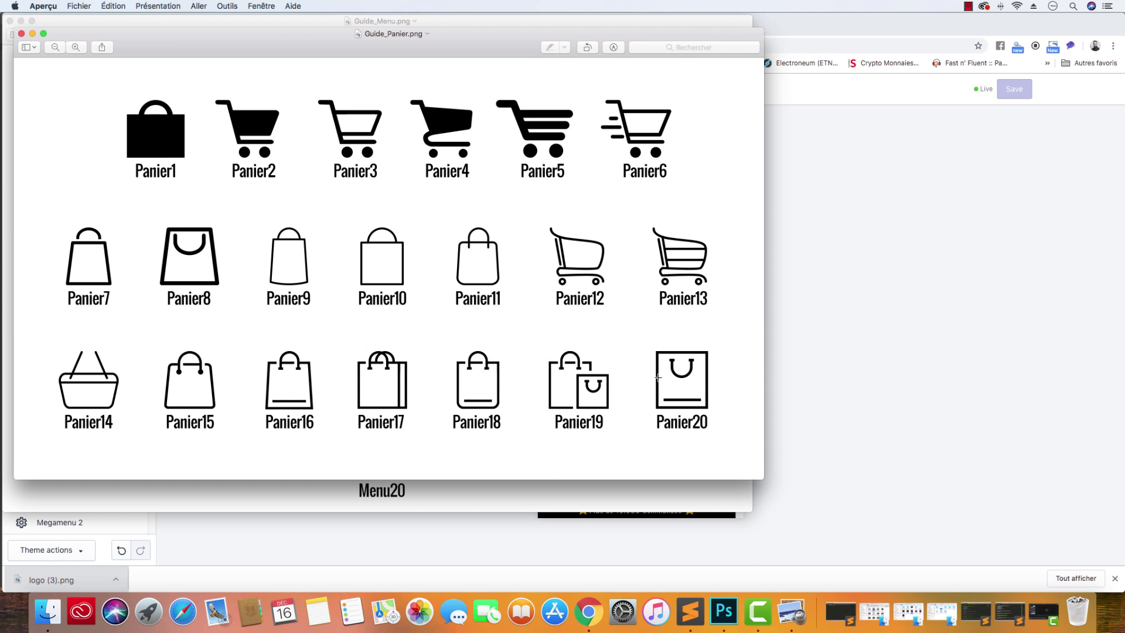
pyautogui.click(487, 508)
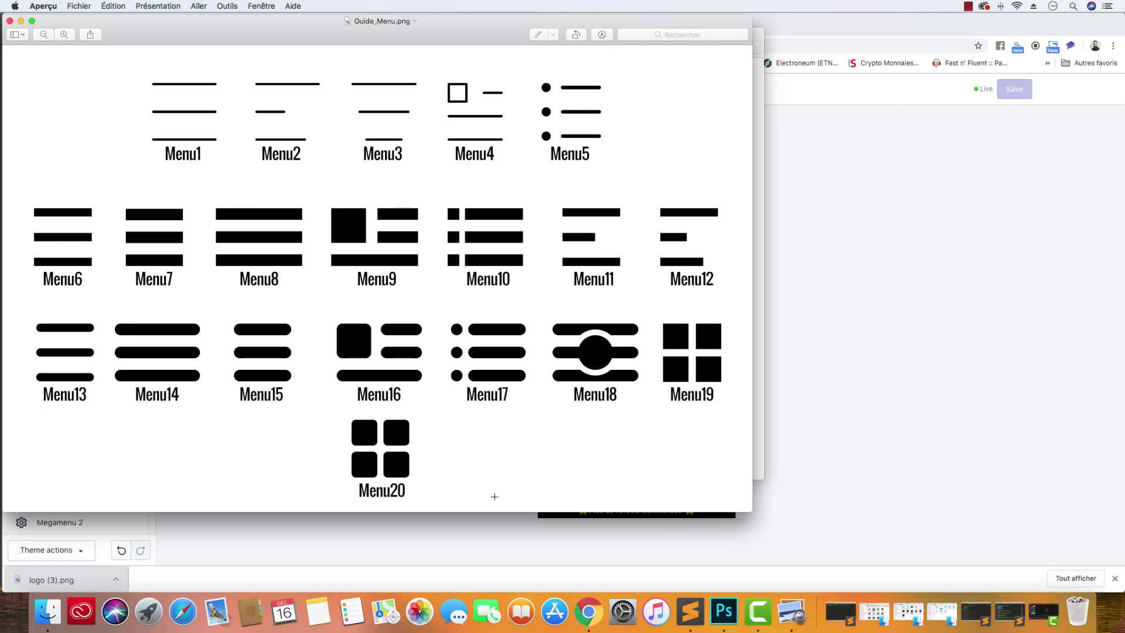
pyautogui.click(806, 352)
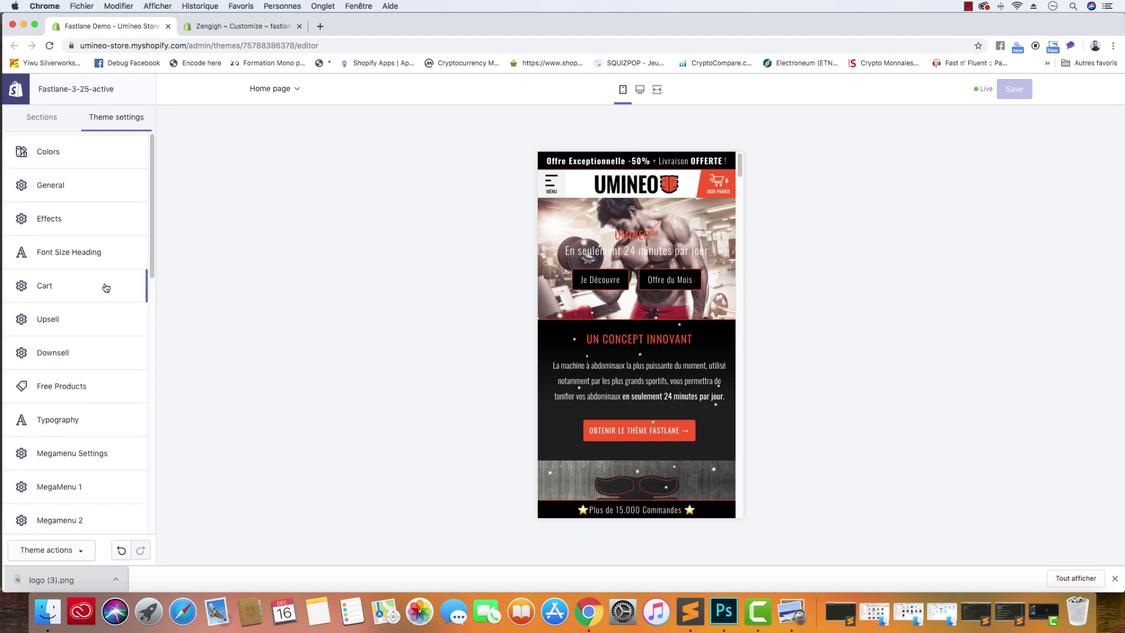
# Open the theme's Header settings and look through the Menu Icon Type options for the mobile header.
pyautogui.scroll(-2, 103, 269)
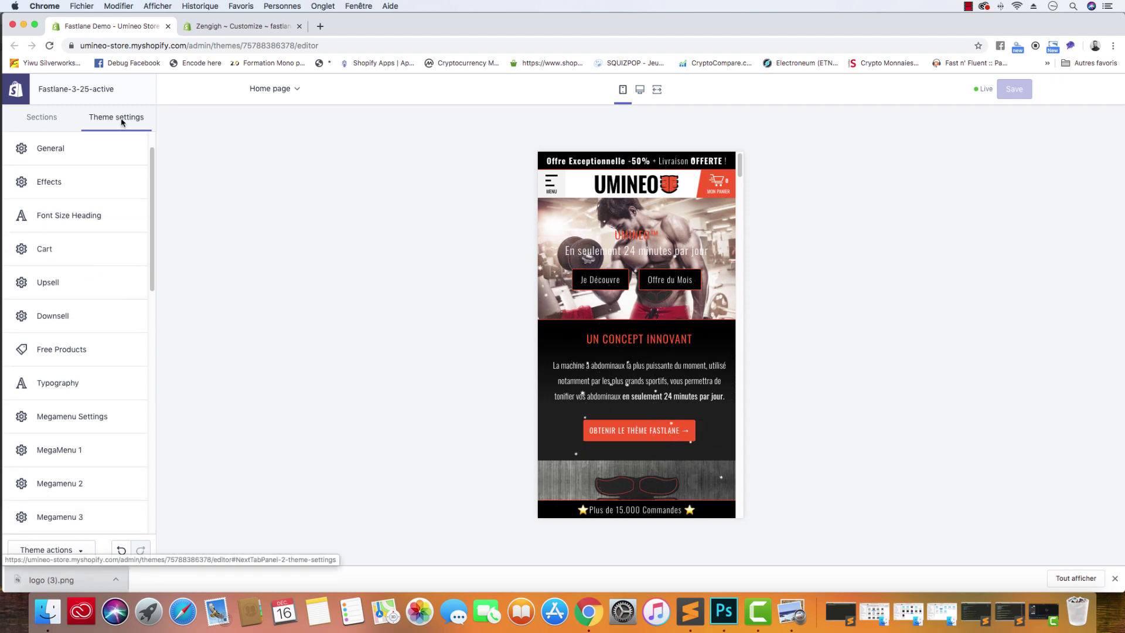
pyautogui.scroll(-5, 100, 239)
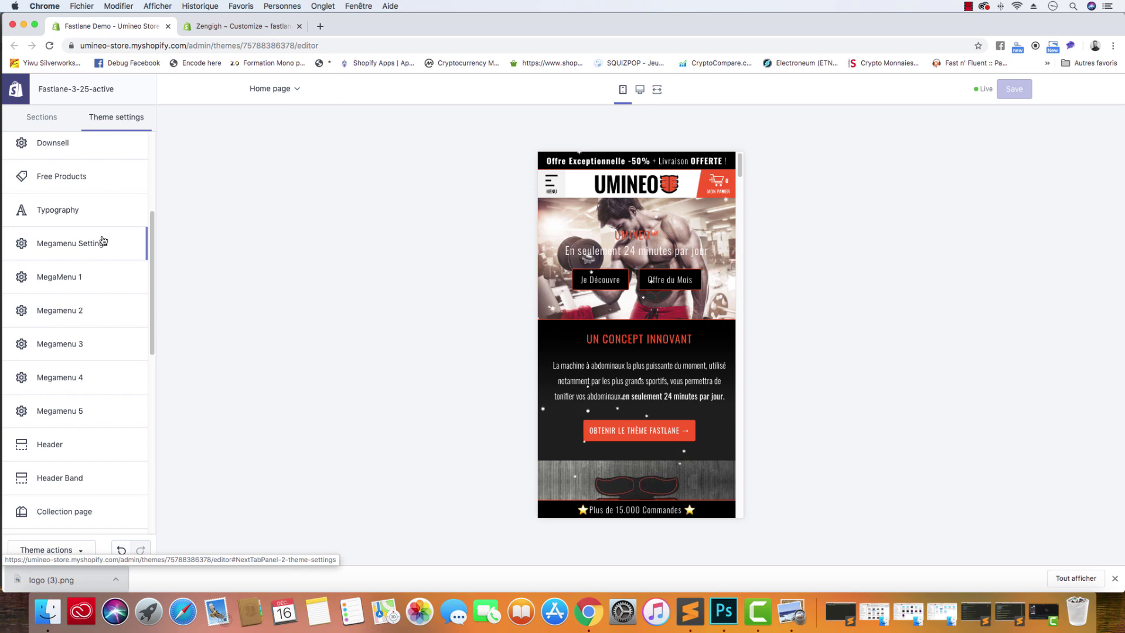
pyautogui.click(61, 444)
pyautogui.scroll(-6, 82, 316)
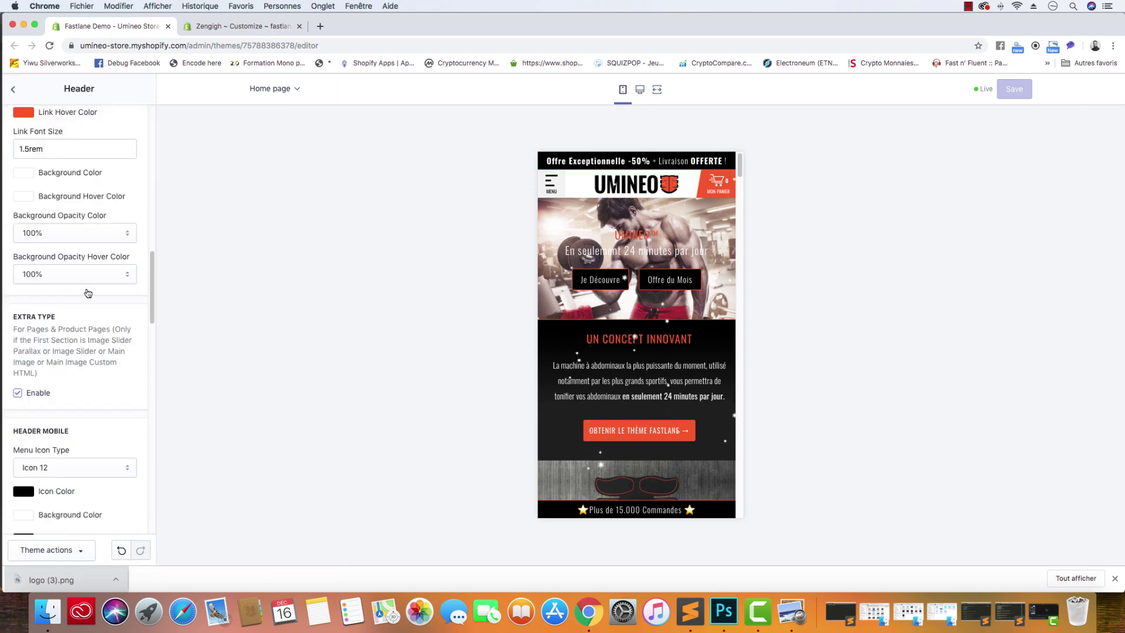
pyautogui.scroll(-8, 88, 293)
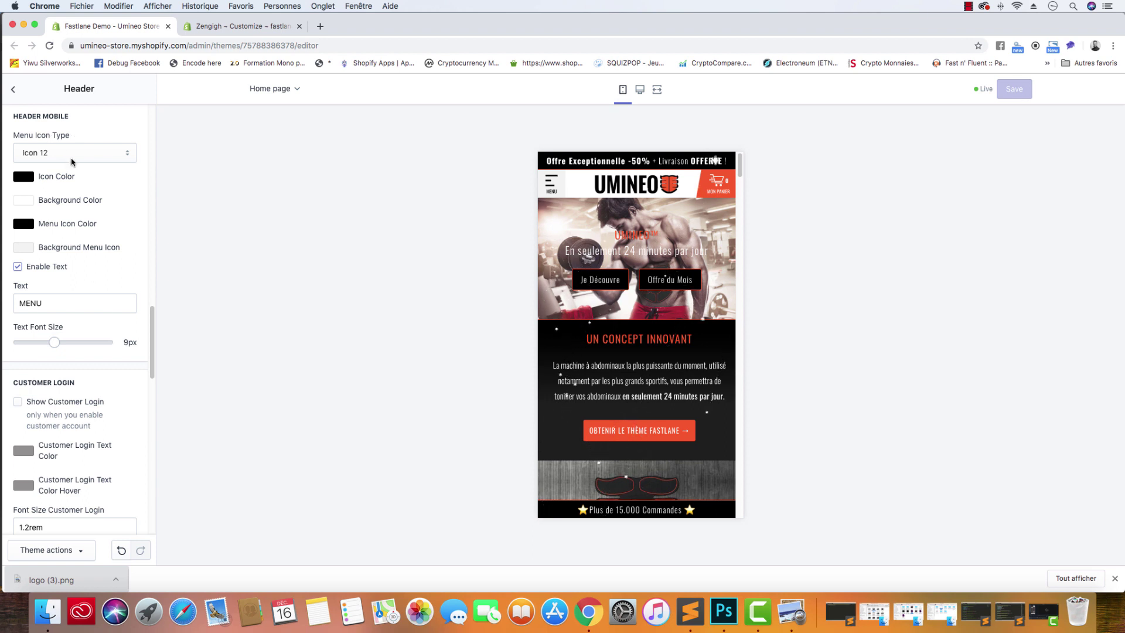
pyautogui.click(72, 162)
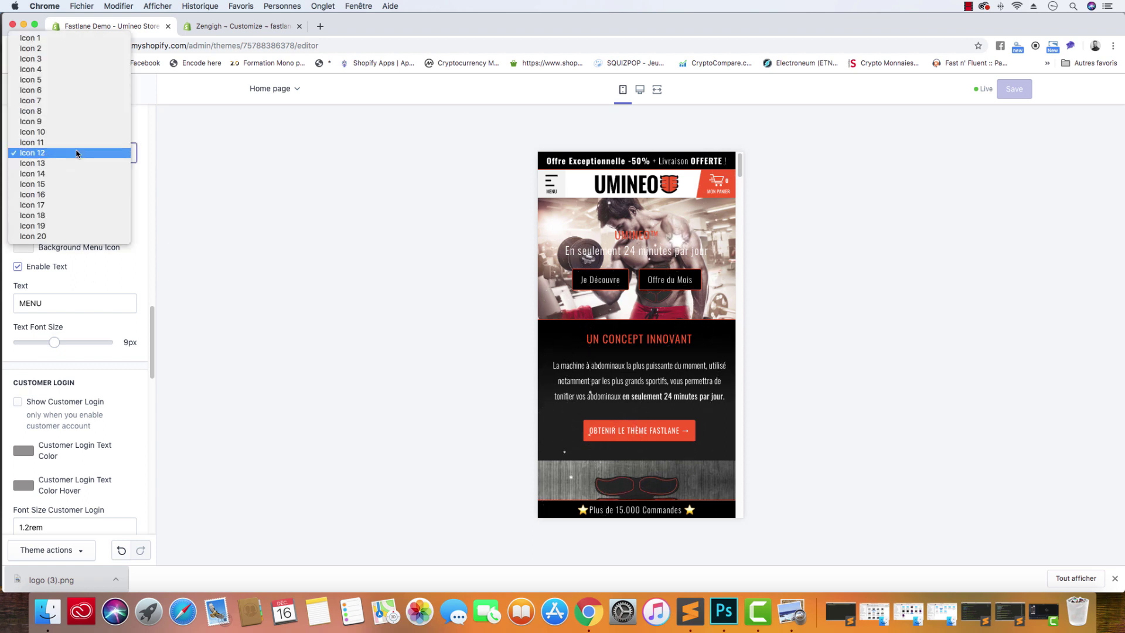
pyautogui.click(442, 173)
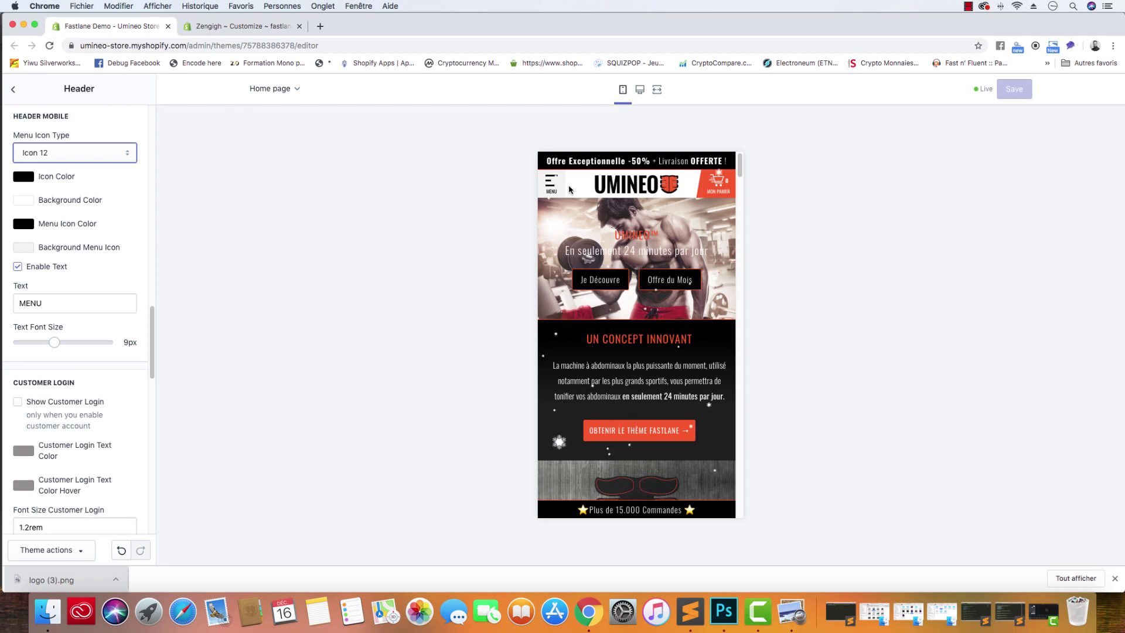
# Compare the icons in Guide_Menu.png with the mobile header's Menu Icon Type options in the theme editor.
pyautogui.click(36, 620)
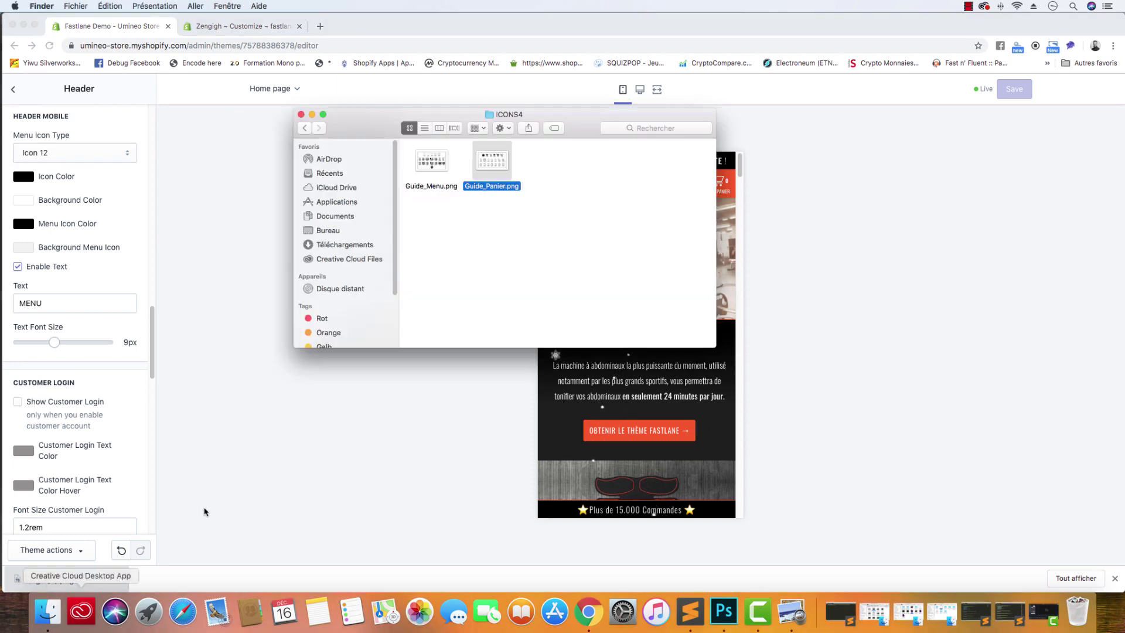
pyautogui.doubleClick(433, 159)
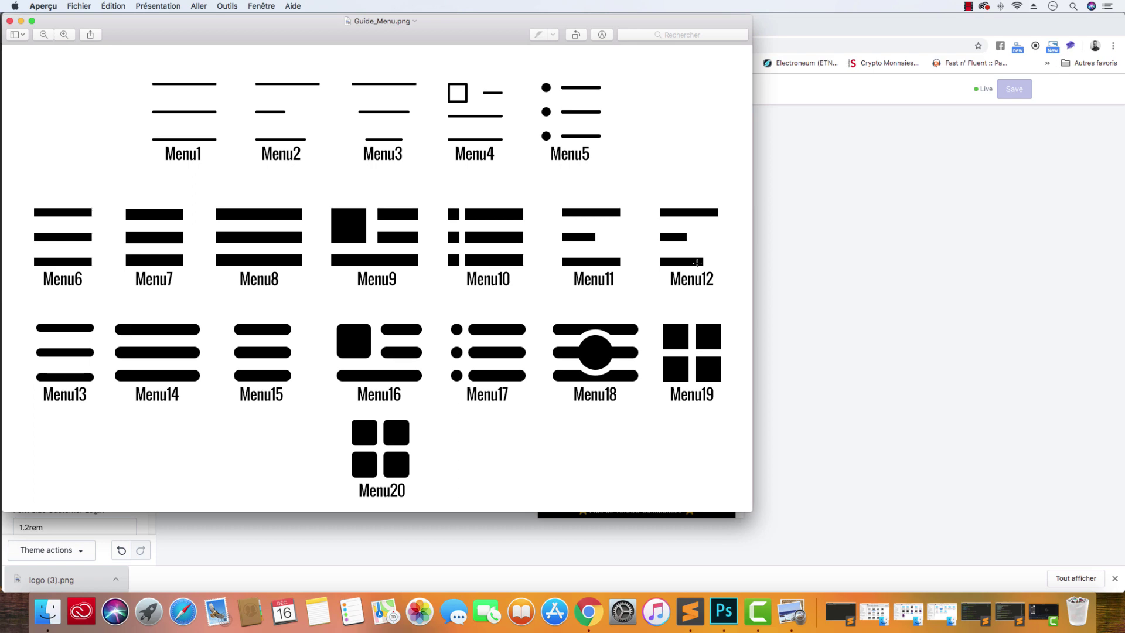
pyautogui.click(804, 350)
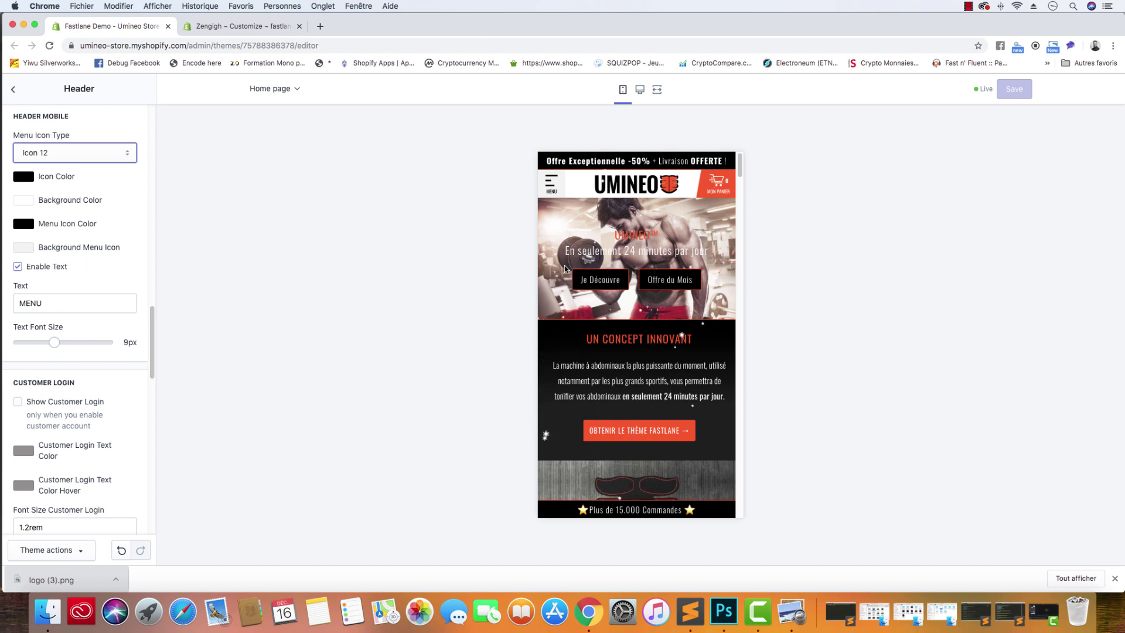
pyautogui.click(40, 154)
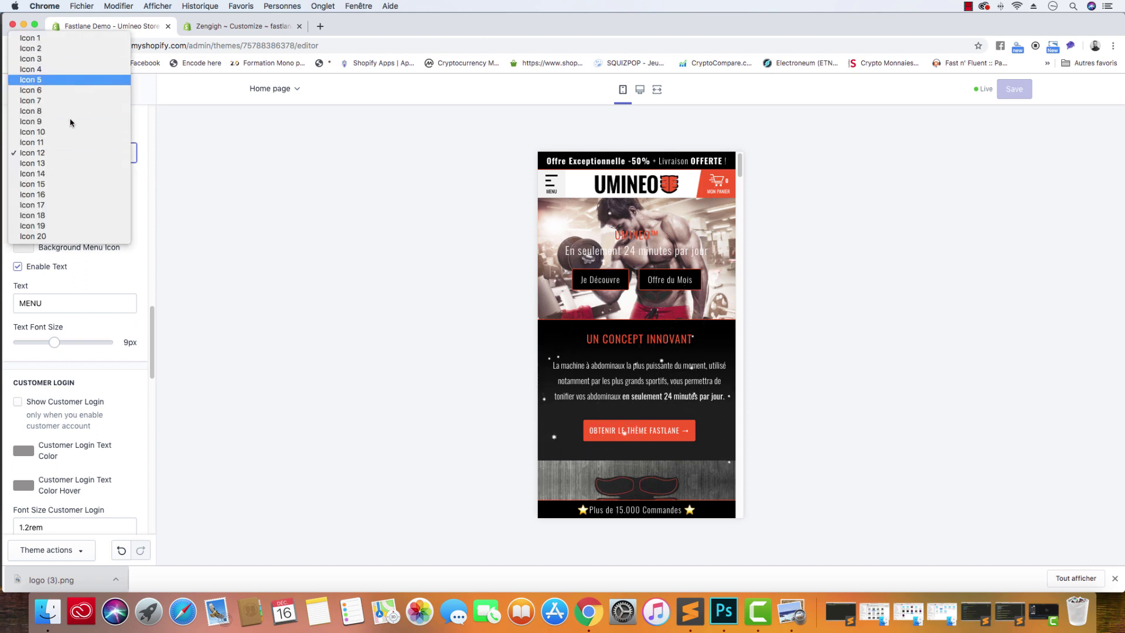
pyautogui.click(222, 179)
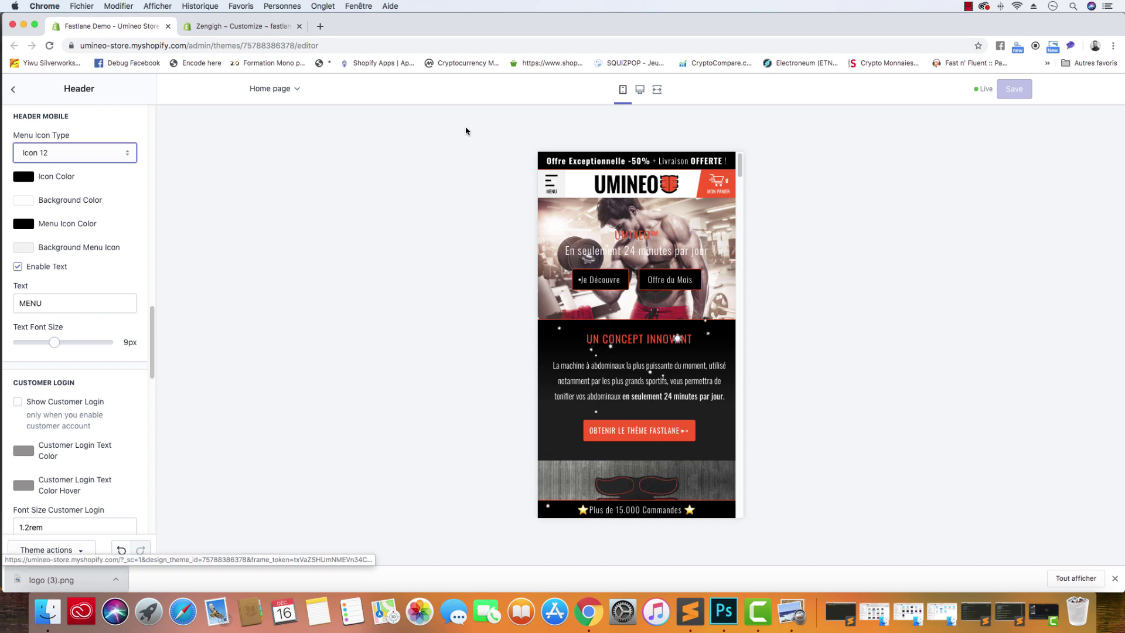
# Inspect the mobile header's Background Menu Icon, Icon Color and Background Color settings without changing them.
pyautogui.click(24, 246)
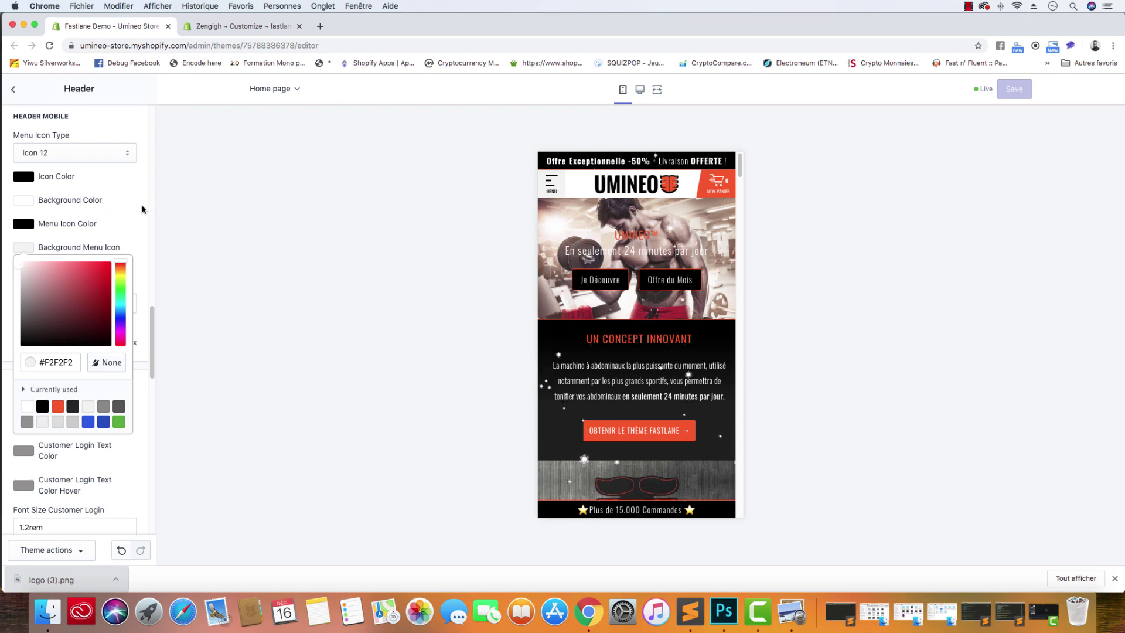
pyautogui.click(18, 248)
pyautogui.click(17, 249)
pyautogui.click(127, 216)
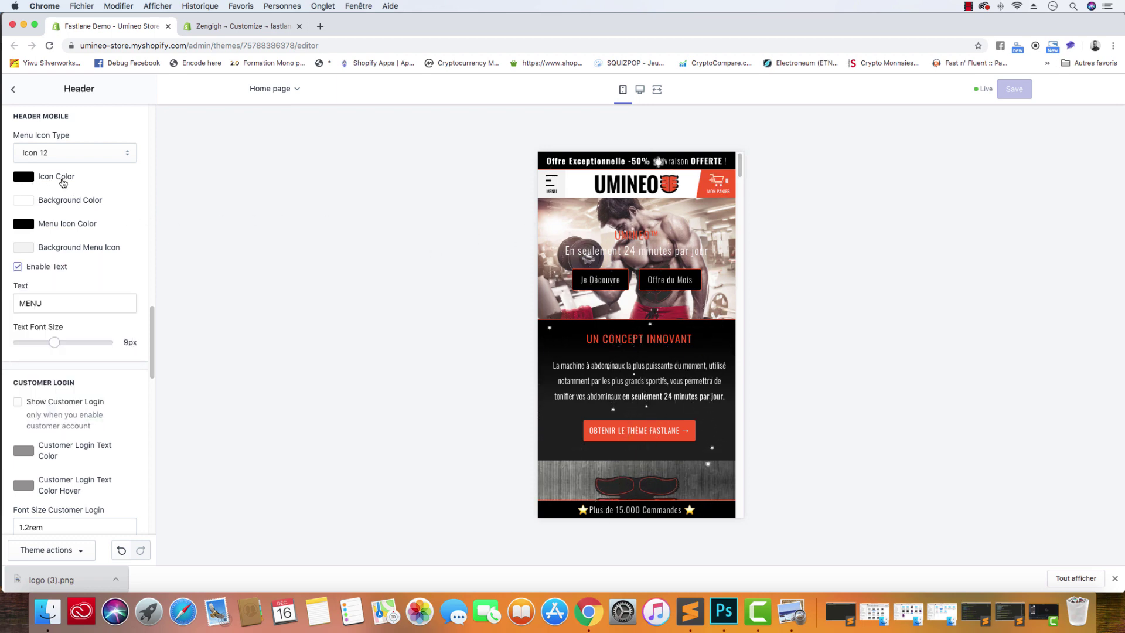
pyautogui.click(47, 176)
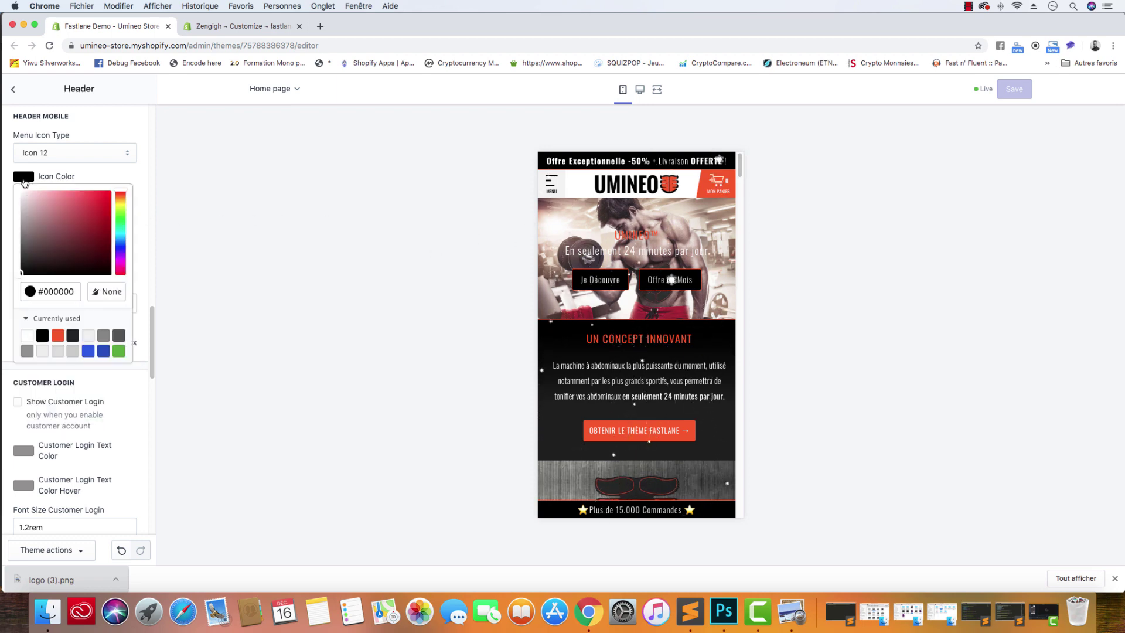
pyautogui.click(139, 177)
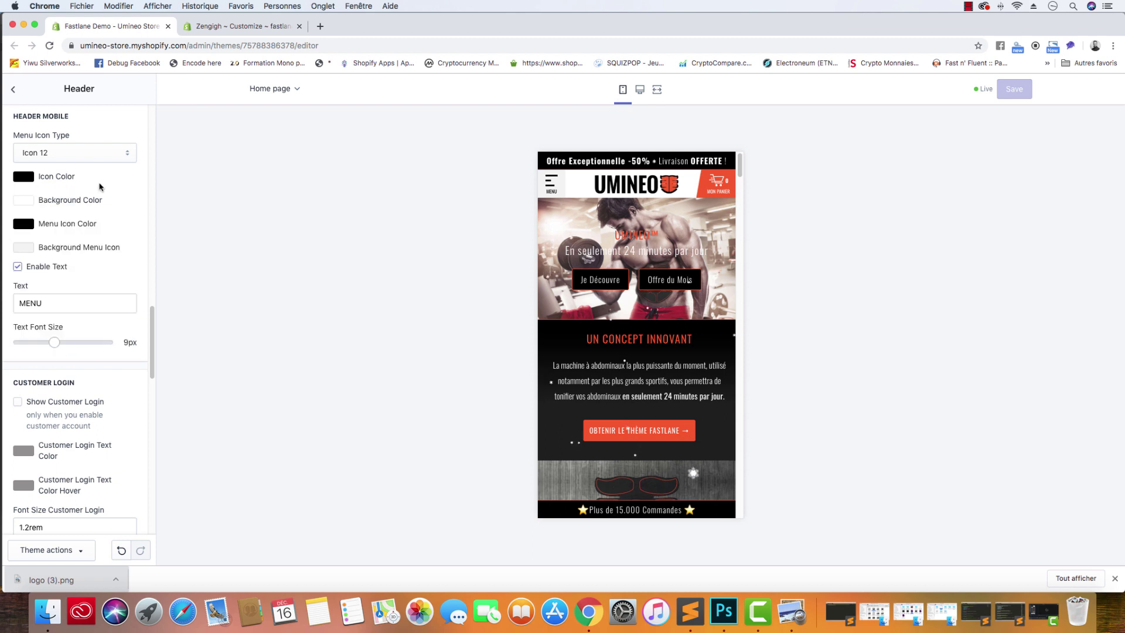
pyautogui.click(24, 206)
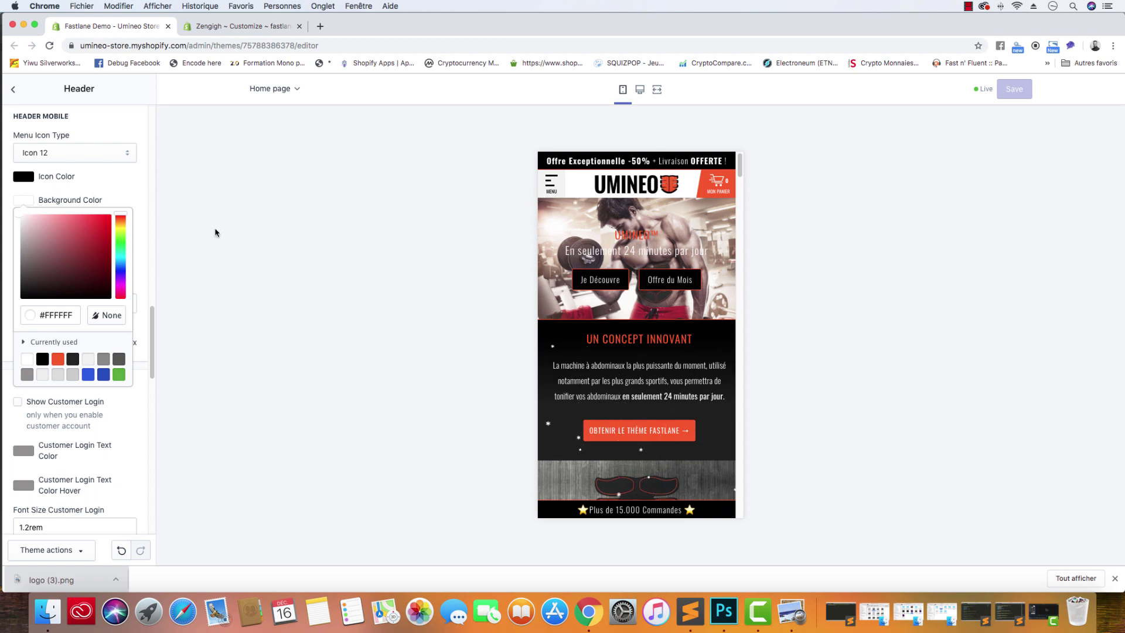
pyautogui.click(141, 177)
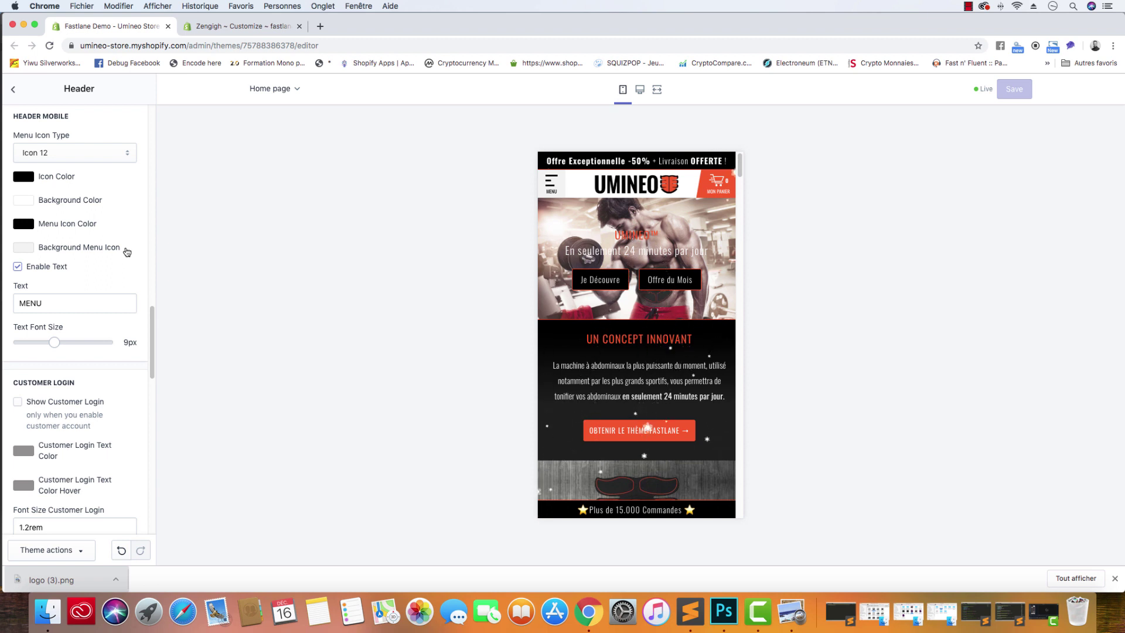
# Try the mobile menu icon without its MENU text, re-enable the text and keep the current icon type.
pyautogui.click(17, 268)
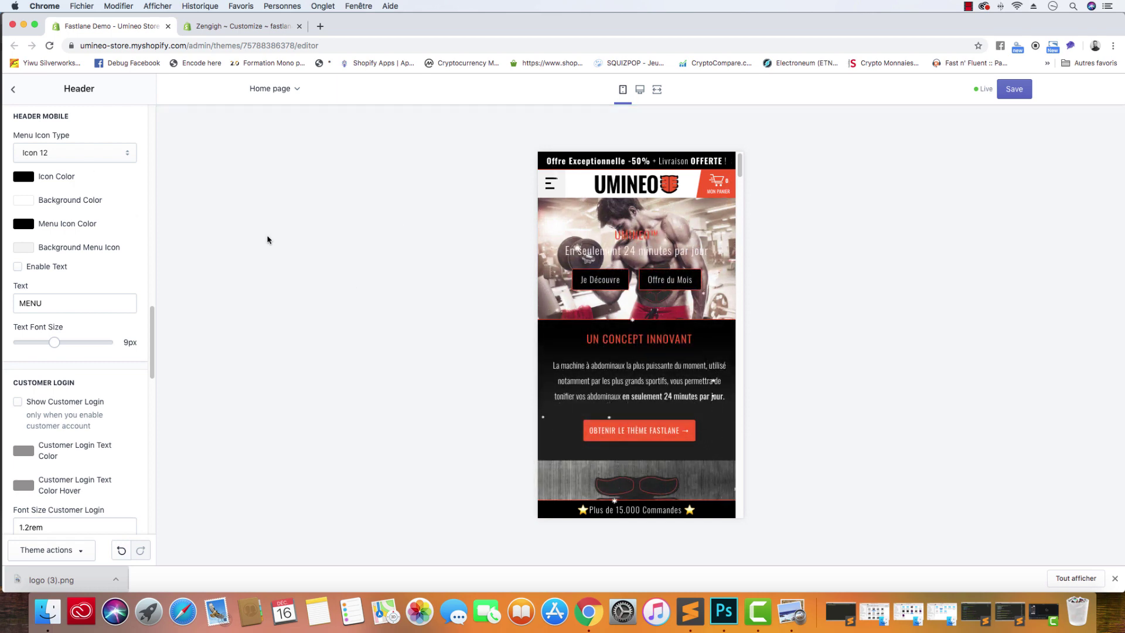
pyautogui.click(64, 267)
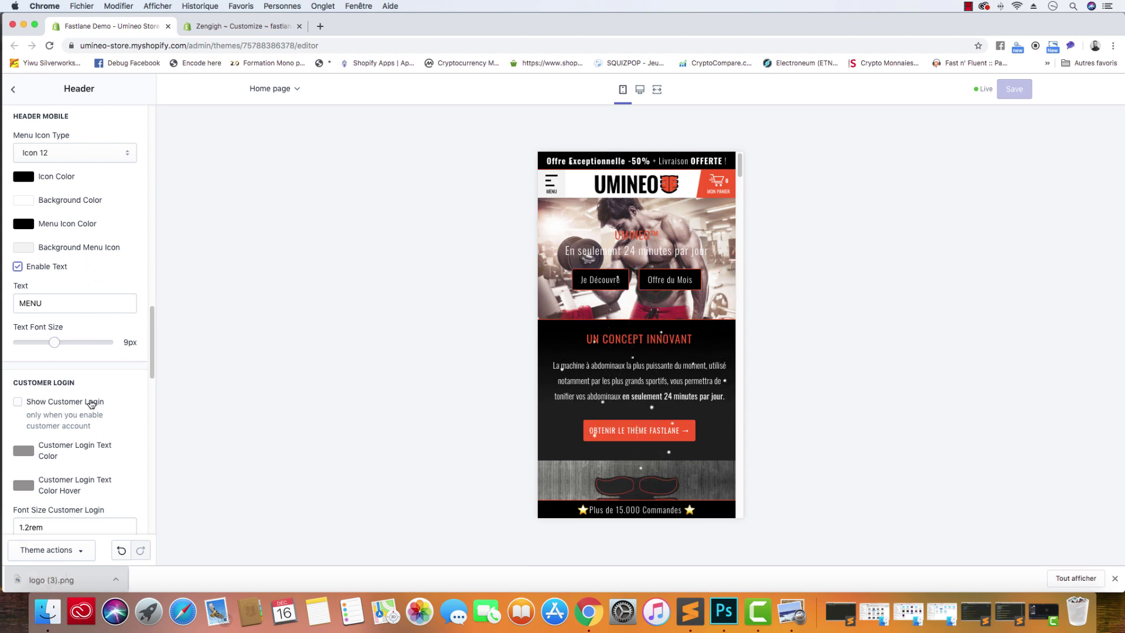
pyautogui.click(84, 155)
pyautogui.click(143, 127)
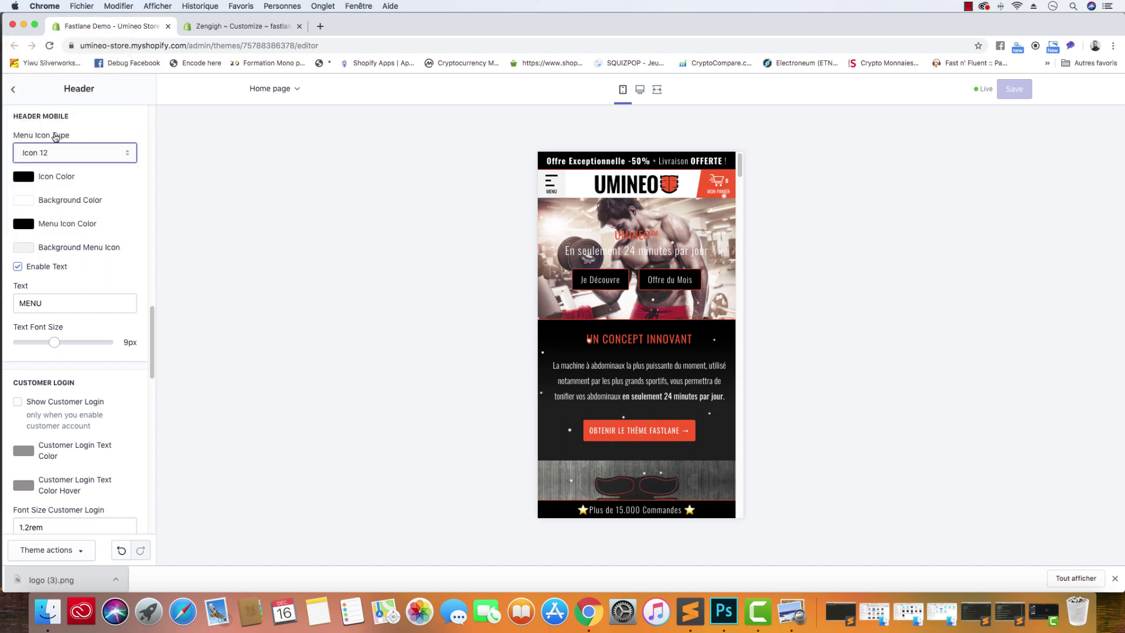
# Leave the Header settings and open the theme's Cart settings.
pyautogui.click(13, 90)
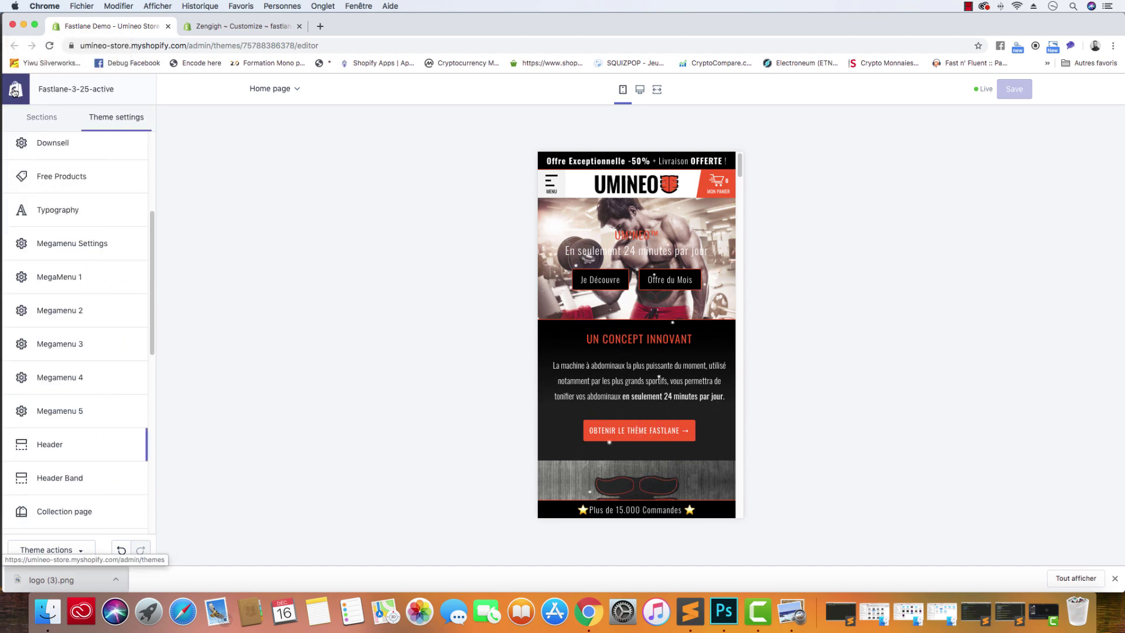
pyautogui.scroll(5, 75, 272)
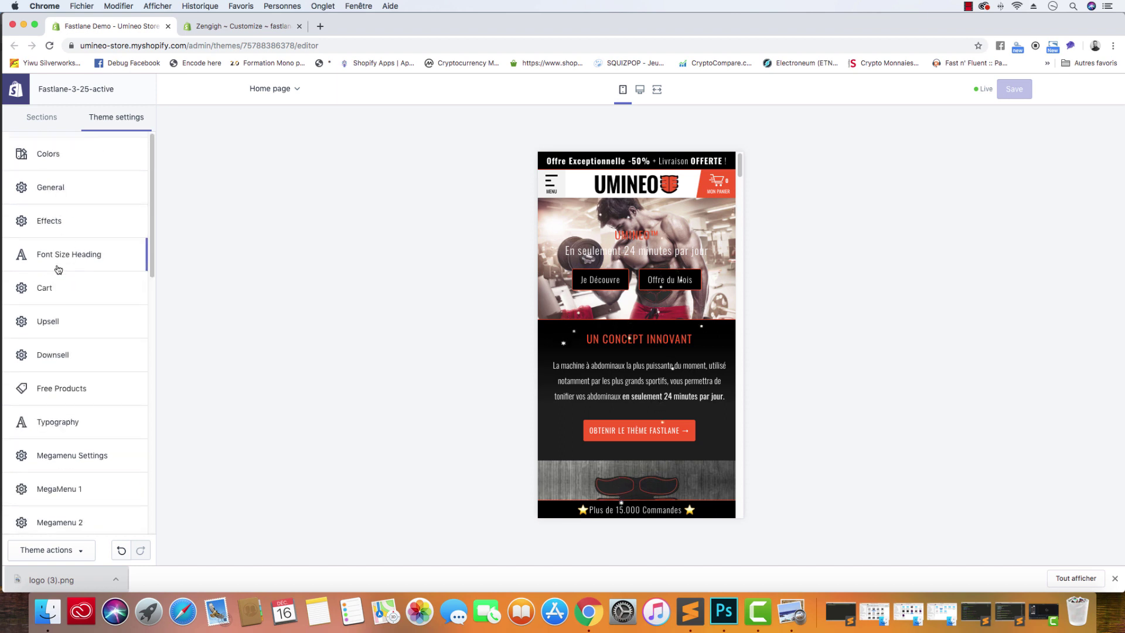
pyautogui.click(58, 280)
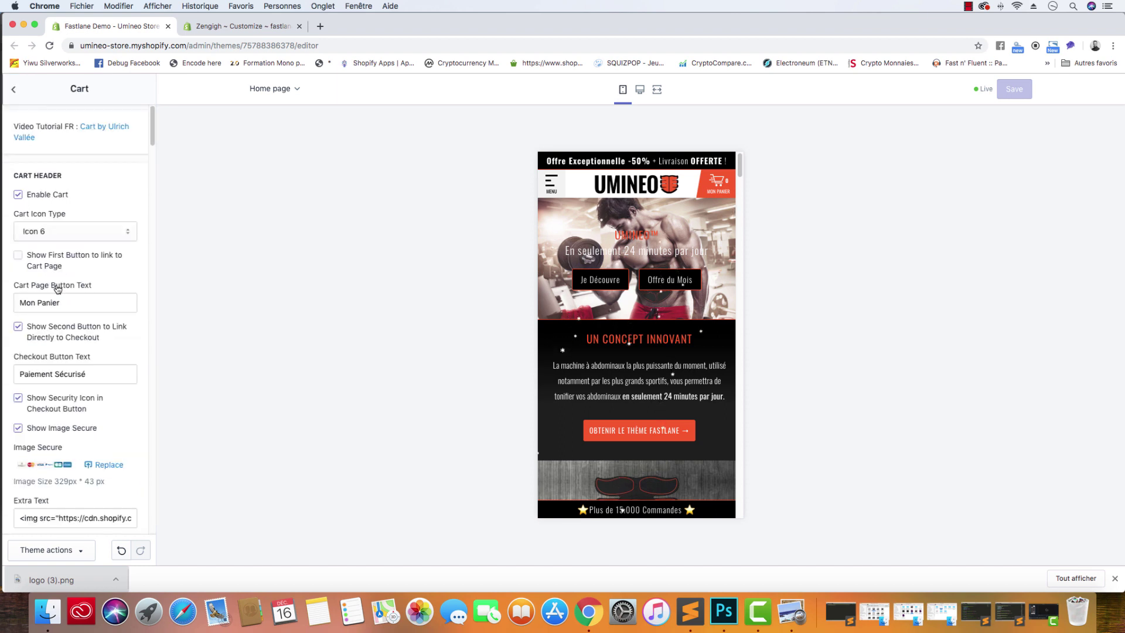
# Try Icon 12 as the Cart Icon Type in the Cart Header settings.
pyautogui.click(101, 234)
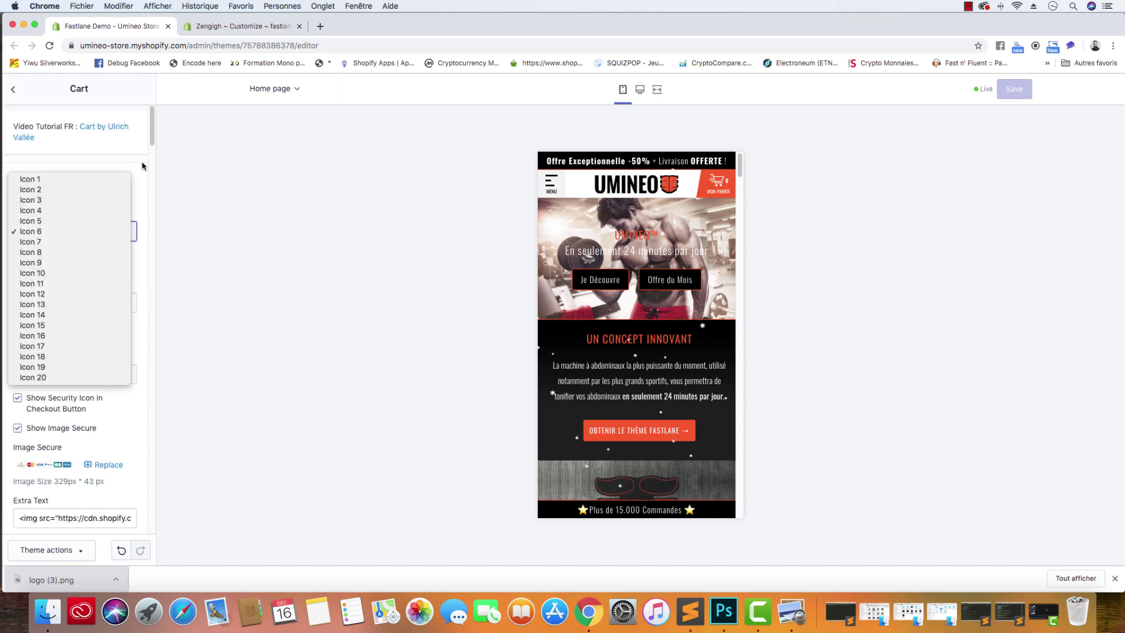
pyautogui.click(84, 294)
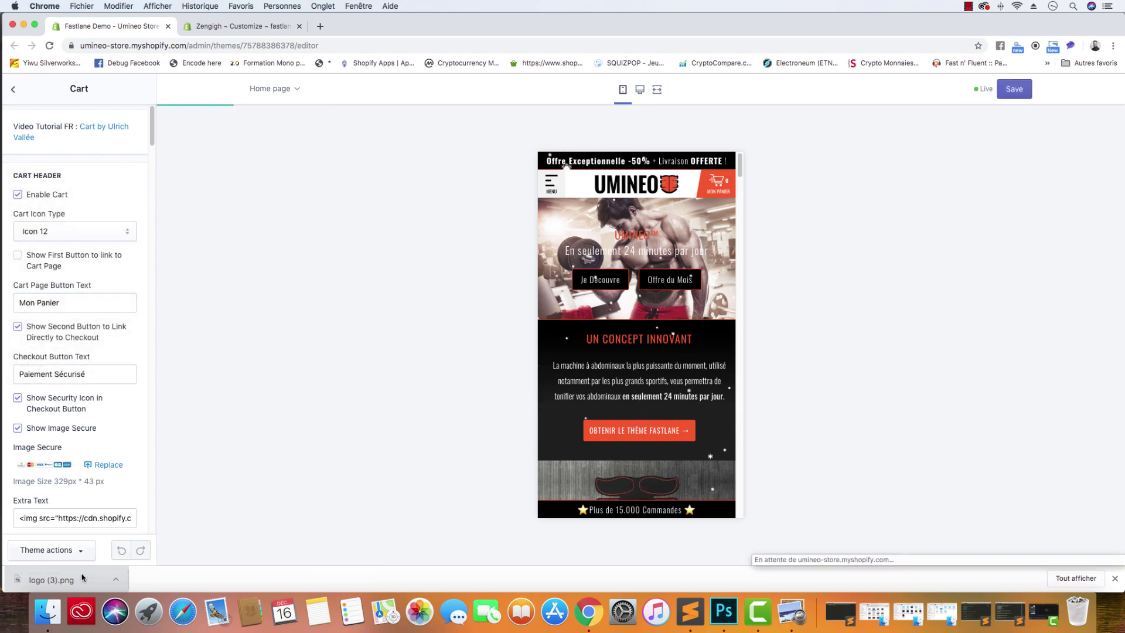
# Consult the cart icons in Guide_Panier.png and set the theme's Cart Icon Type to Icon 15.
pyautogui.click(50, 615)
pyautogui.doubleClick(497, 158)
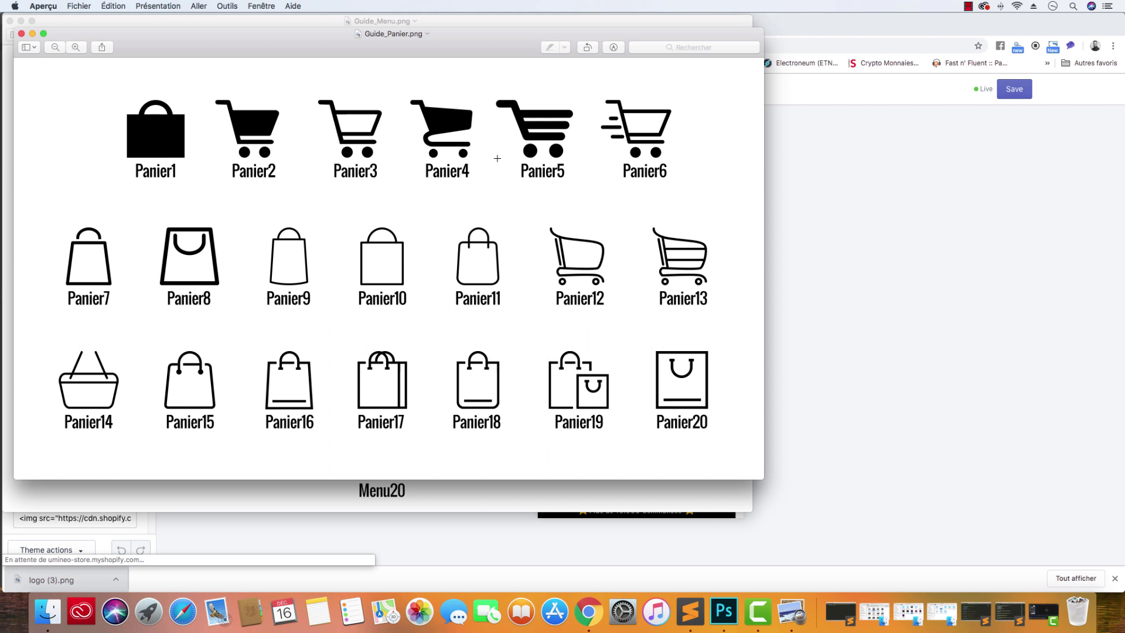
pyautogui.click(916, 330)
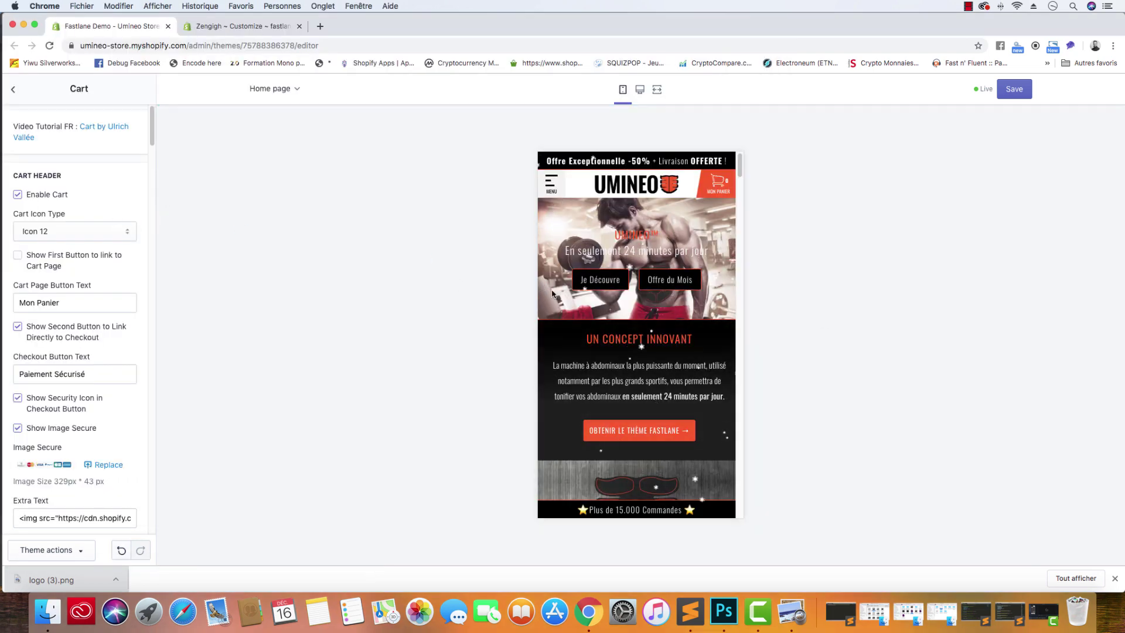
pyautogui.click(124, 229)
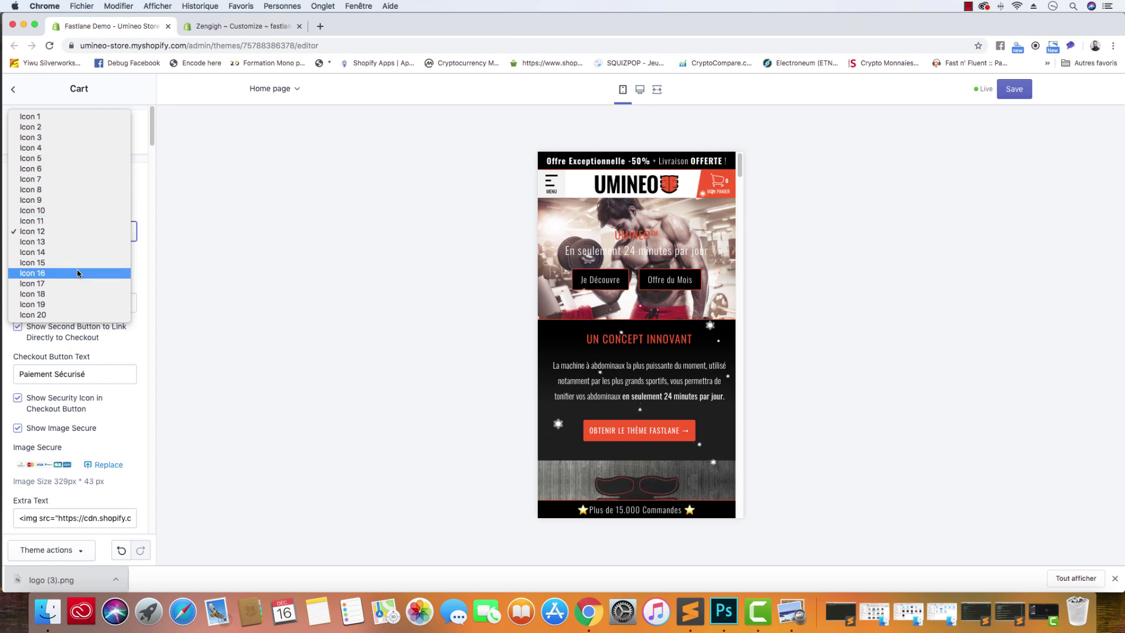
pyautogui.click(75, 263)
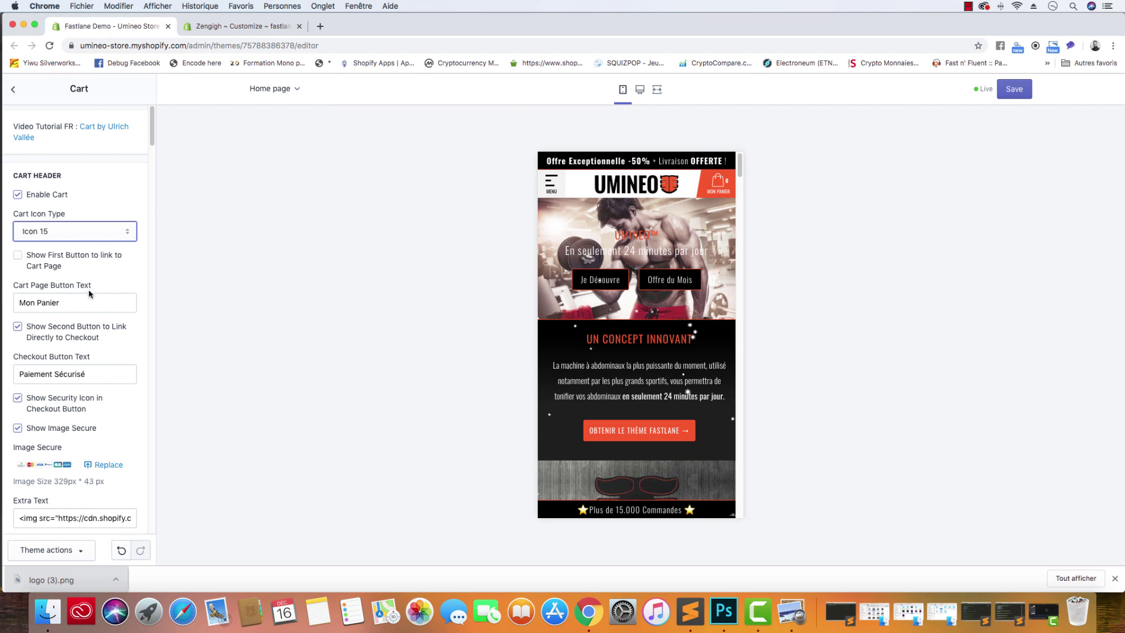
# Examine the Cart Header Mobile icon colors, background and Custom Text options, and compare them with the cart's general Style colors.
pyautogui.scroll(-3, 89, 293)
pyautogui.scroll(-5, 89, 293)
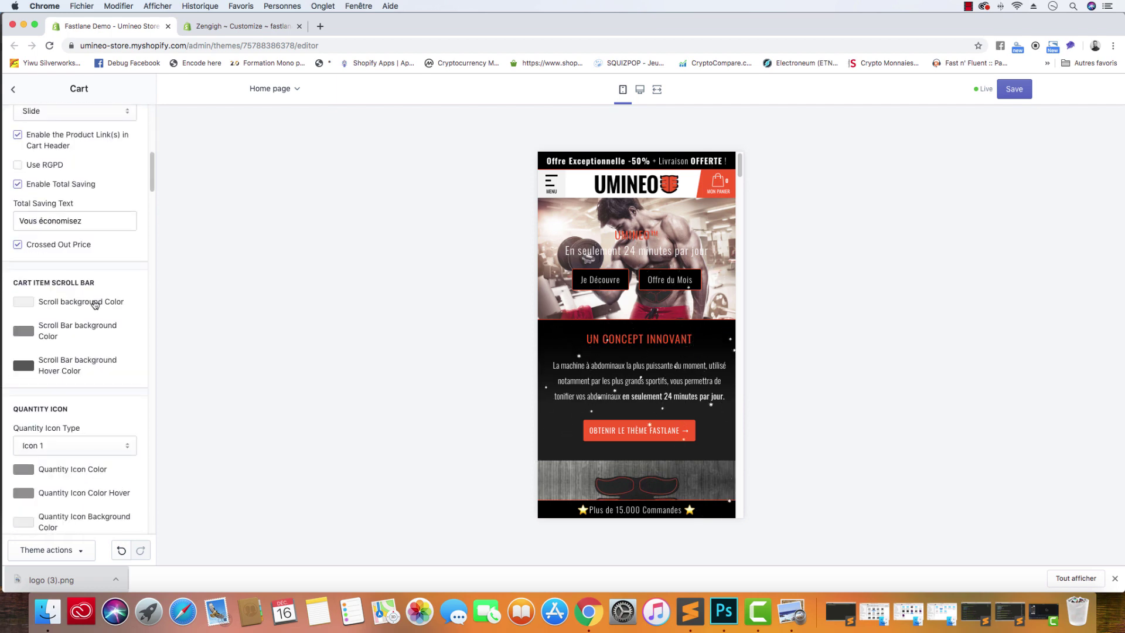
pyautogui.scroll(-10, 95, 304)
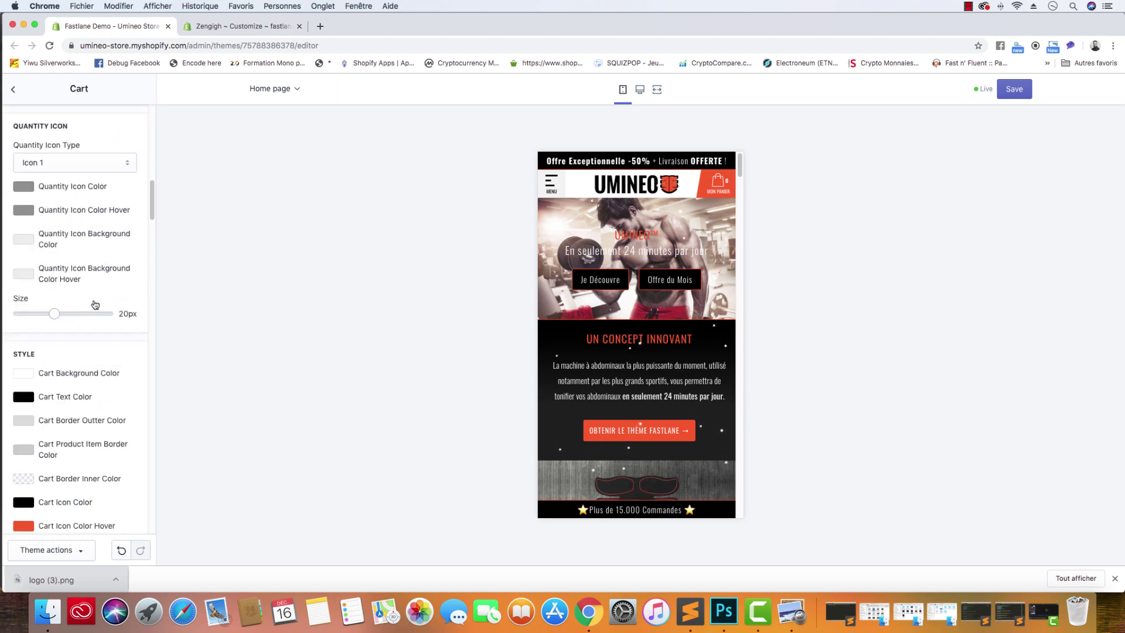
pyautogui.scroll(-10, 95, 304)
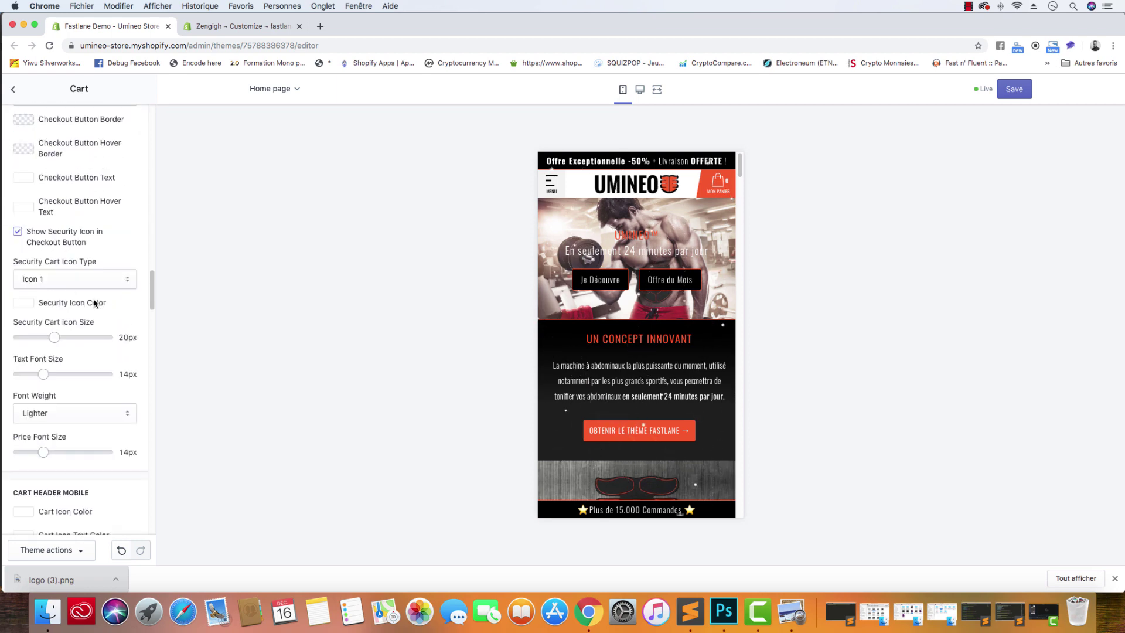
pyautogui.scroll(-5, 94, 303)
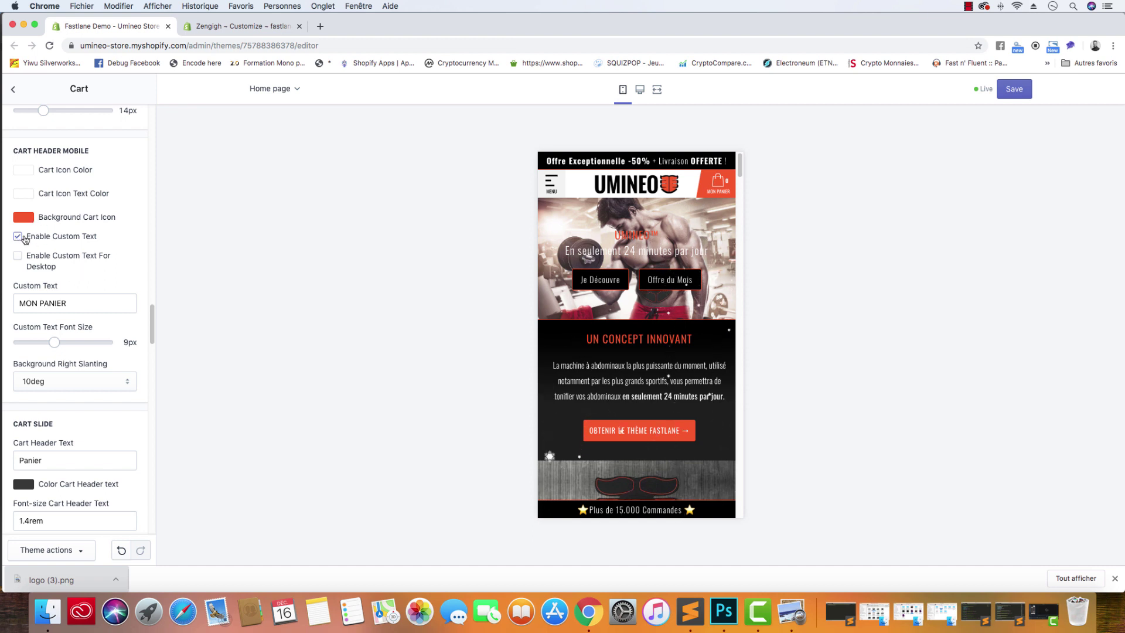
pyautogui.moveTo(72, 303); pyautogui.dragTo(3, 303)
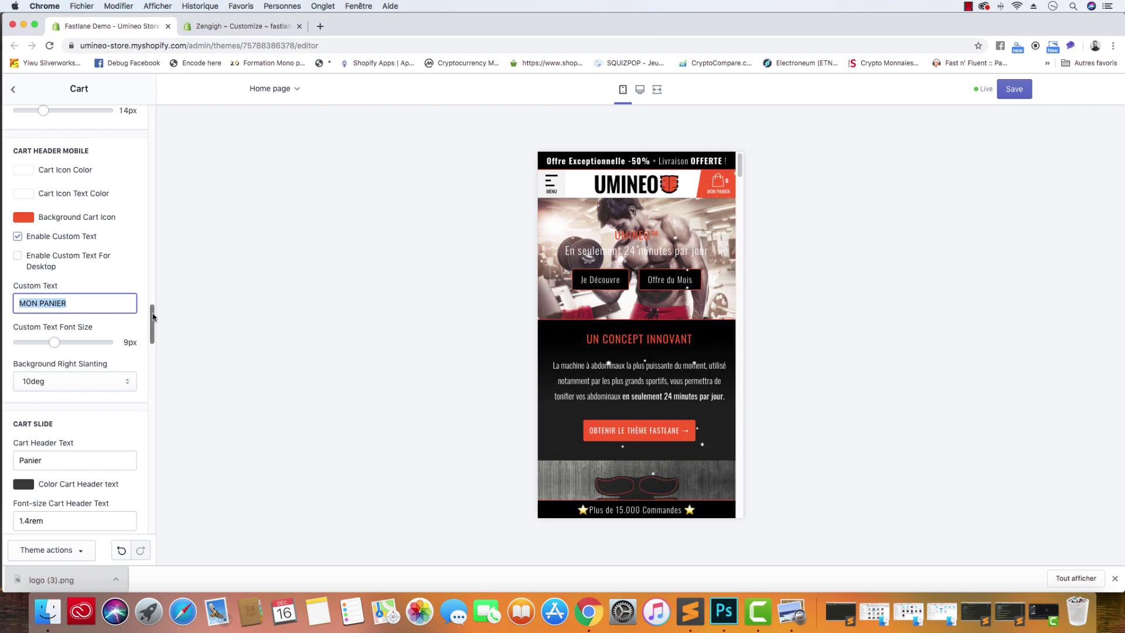
pyautogui.moveTo(151, 317); pyautogui.dragTo(160, 211)
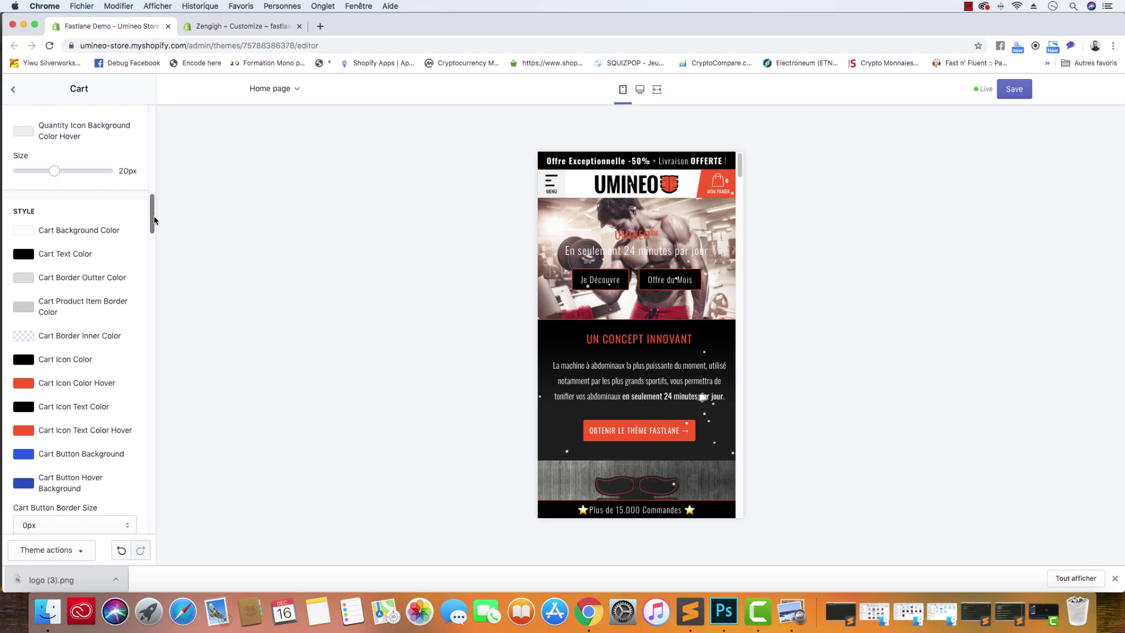
pyautogui.moveTo(155, 220); pyautogui.dragTo(157, 320)
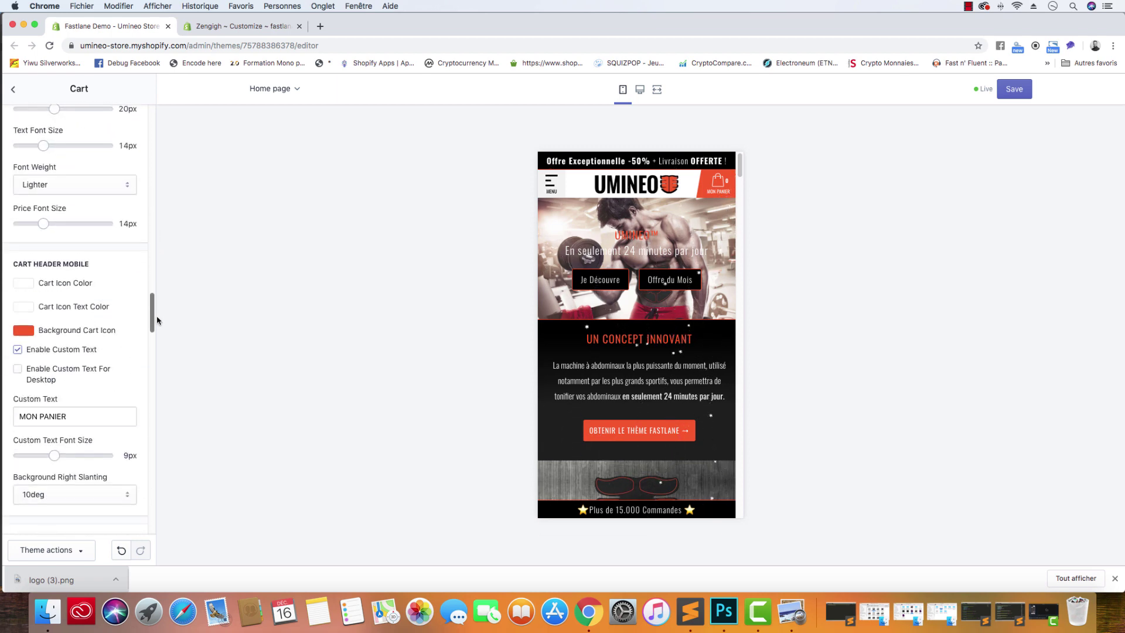